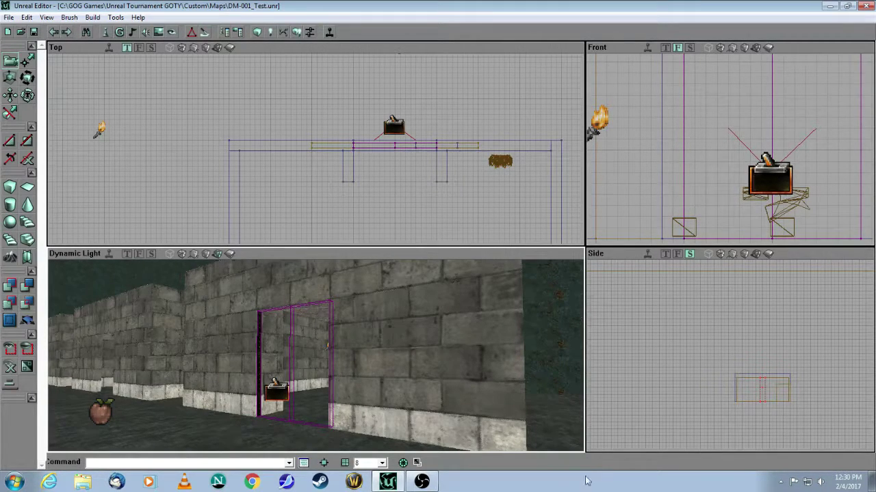
- Examine the doorway's mover brushes, the two wooden door panels and the nMysDor1 texture in NaliCast's Door group
{"action": "left_click_drag", "start_coordinate": [423, 357], "coordinate": [506, 308]}
{"action": "left_click_drag", "start_coordinate": [420, 319], "coordinate": [420, 359]}
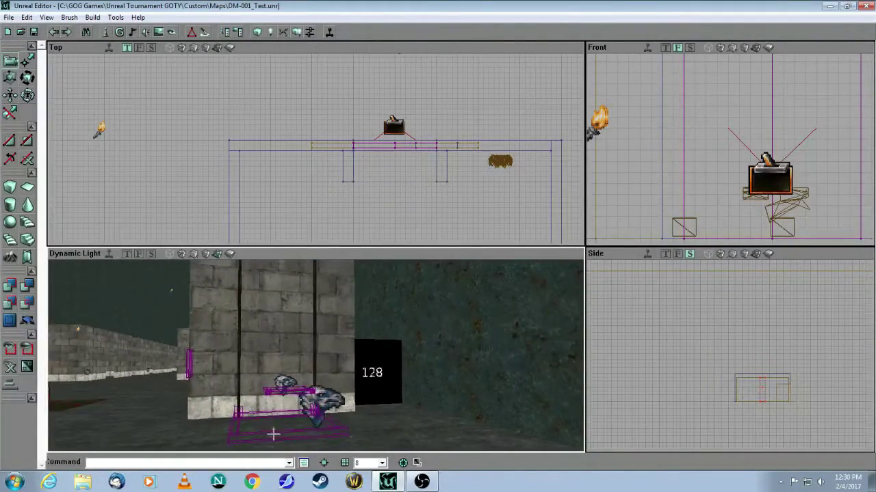
{"action": "left_click_drag", "start_coordinate": [280, 420], "coordinate": [276, 383]}
{"action": "mouse_move", "coordinate": [282, 333]}
{"action": "left_mouse_down"}
{"action": "mouse_move", "coordinate": [284, 359]}
{"action": "mouse_move", "coordinate": [274, 342]}
{"action": "mouse_move", "coordinate": [287, 297]}
{"action": "mouse_move", "coordinate": [294, 335]}
{"action": "left_mouse_up"}
{"action": "left_click_drag", "start_coordinate": [301, 383], "coordinate": [302, 383]}
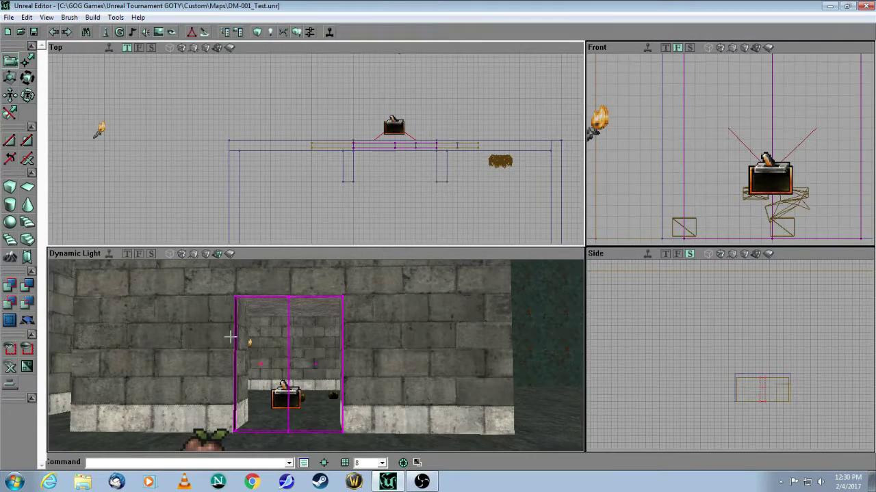
{"action": "left_click_drag", "start_coordinate": [230, 337], "coordinate": [239, 243]}
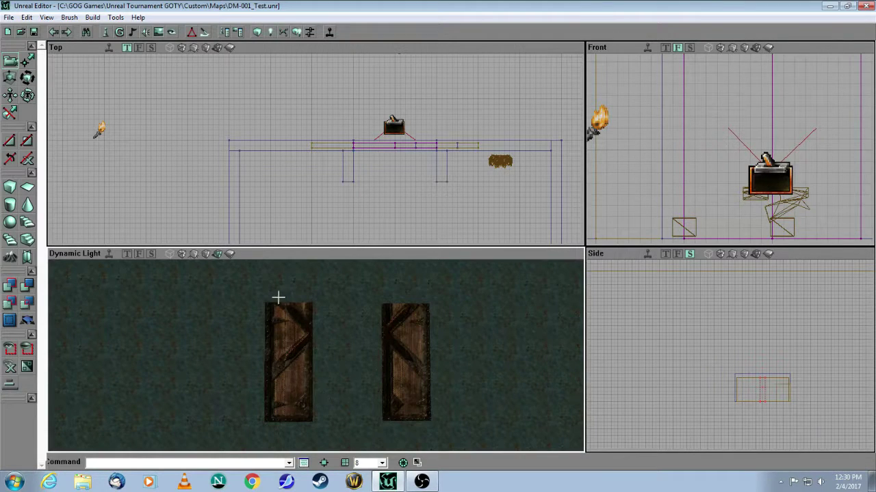
{"action": "left_click", "coordinate": [158, 32]}
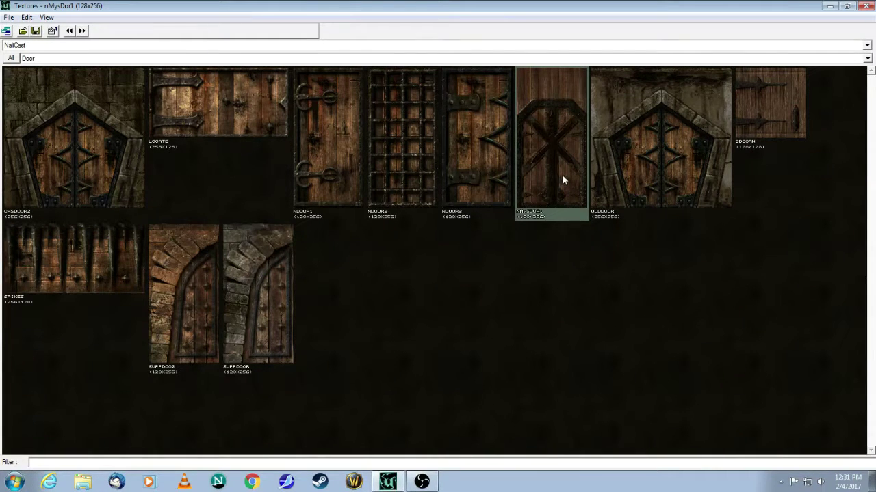
{"action": "left_click", "coordinate": [867, 5]}
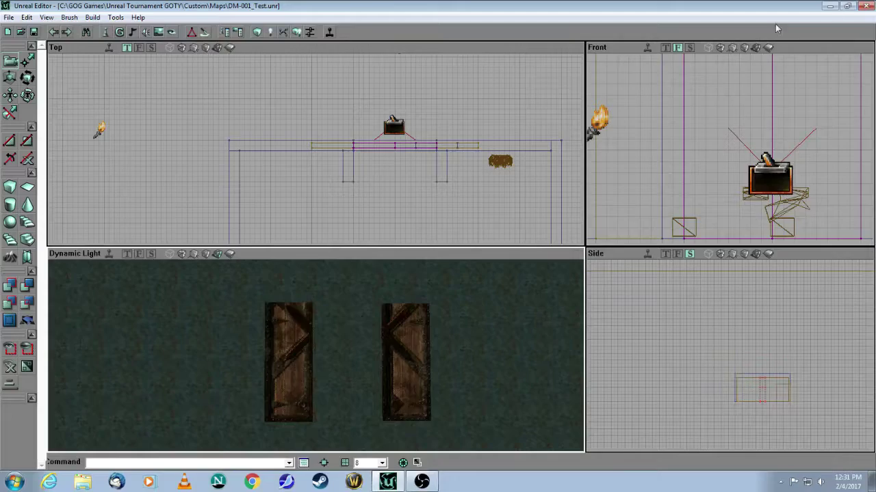
- Pan the texture on the right-hand door panel's front surface horizontally in U steps of 16 through a full cycle
{"action": "left_click_drag", "start_coordinate": [358, 292], "coordinate": [376, 316]}
{"action": "right_click_drag", "start_coordinate": [377, 316], "coordinate": [356, 294]}
{"action": "left_click_drag", "start_coordinate": [355, 294], "coordinate": [317, 315]}
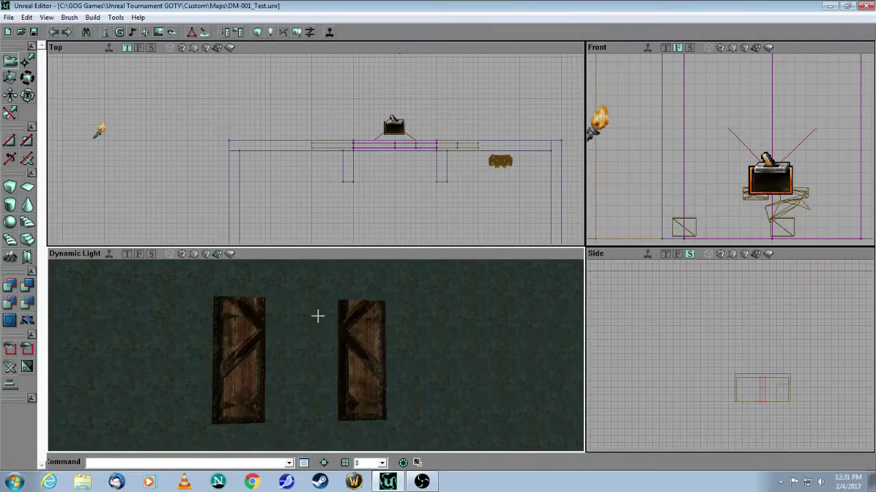
{"action": "left_click", "coordinate": [366, 353]}
{"action": "left_click", "coordinate": [239, 33]}
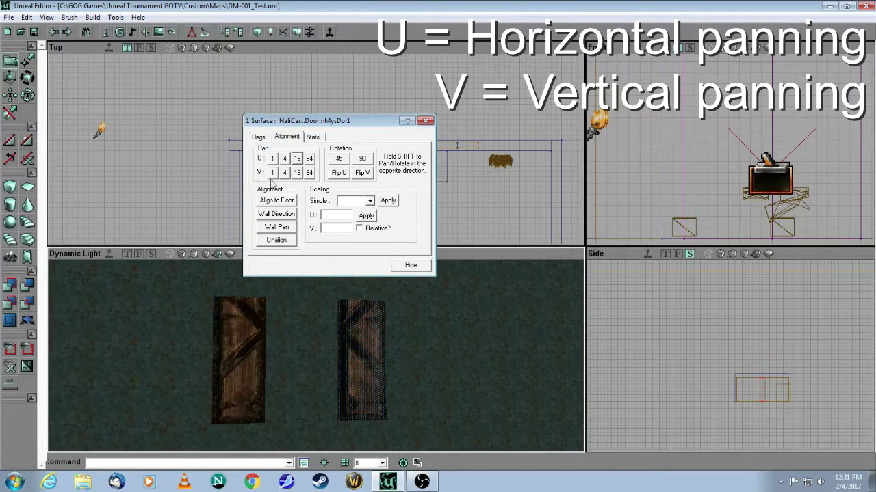
{"action": "left_click", "coordinate": [298, 159]}
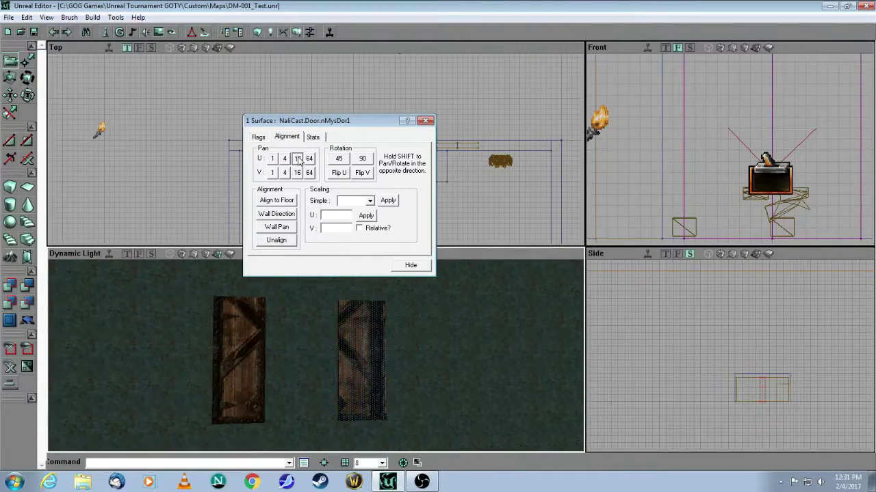
{"action": "left_click", "coordinate": [297, 159]}
{"action": "left_click", "coordinate": [297, 159]}
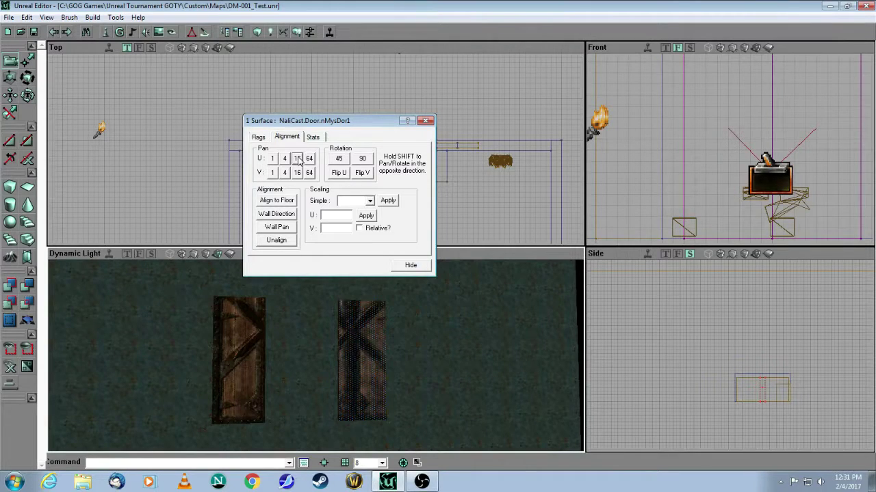
{"action": "left_click", "coordinate": [297, 159]}
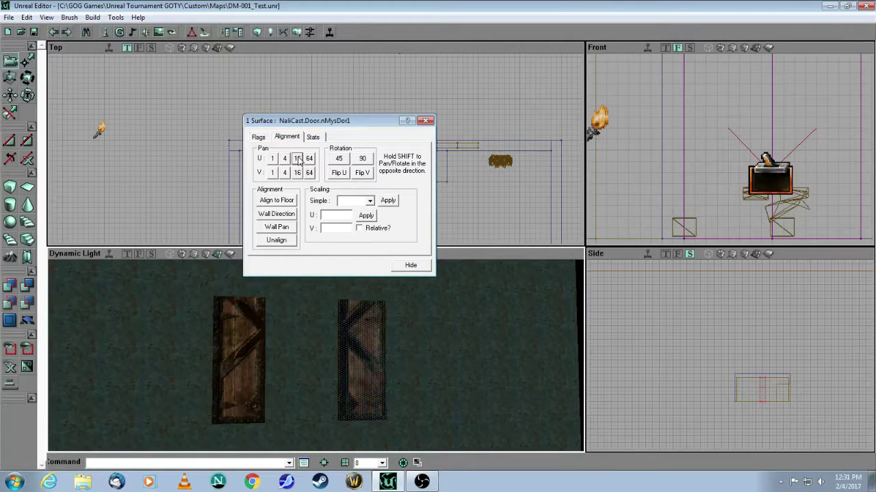
{"action": "left_click", "coordinate": [426, 120]}
- Add a Trigger actor from the Triggers class on the floor near the corner of the brick building
{"action": "left_click_drag", "start_coordinate": [369, 319], "coordinate": [315, 268]}
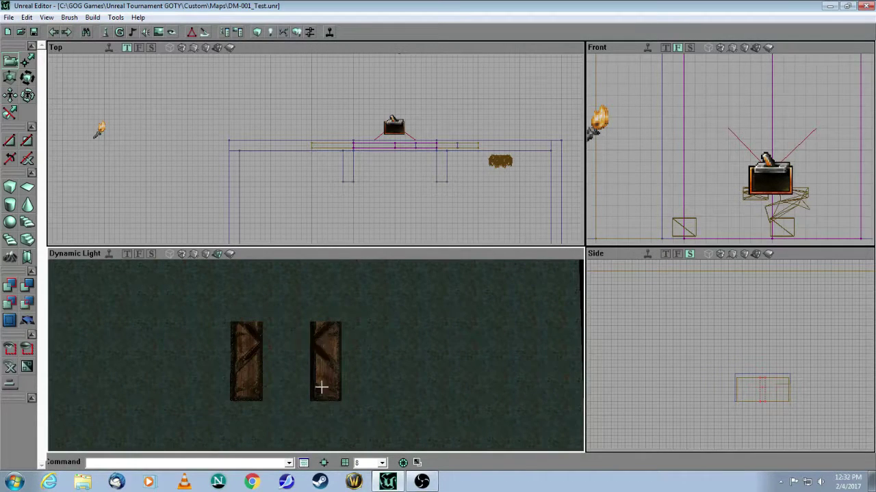
{"action": "mouse_move", "coordinate": [284, 364]}
{"action": "left_mouse_down"}
{"action": "mouse_move", "coordinate": [297, 363]}
{"action": "mouse_move", "coordinate": [298, 318]}
{"action": "mouse_move", "coordinate": [301, 438]}
{"action": "mouse_move", "coordinate": [301, 363]}
{"action": "left_mouse_up"}
{"action": "left_click_drag", "start_coordinate": [269, 264], "coordinate": [266, 246]}
{"action": "mouse_move", "coordinate": [314, 356]}
{"action": "left_mouse_down"}
{"action": "mouse_move", "coordinate": [320, 424]}
{"action": "mouse_move", "coordinate": [363, 417]}
{"action": "mouse_move", "coordinate": [362, 359]}
{"action": "mouse_move", "coordinate": [311, 352]}
{"action": "mouse_move", "coordinate": [315, 363]}
{"action": "left_mouse_up"}
{"action": "left_click_drag", "start_coordinate": [227, 251], "coordinate": [226, 251]}
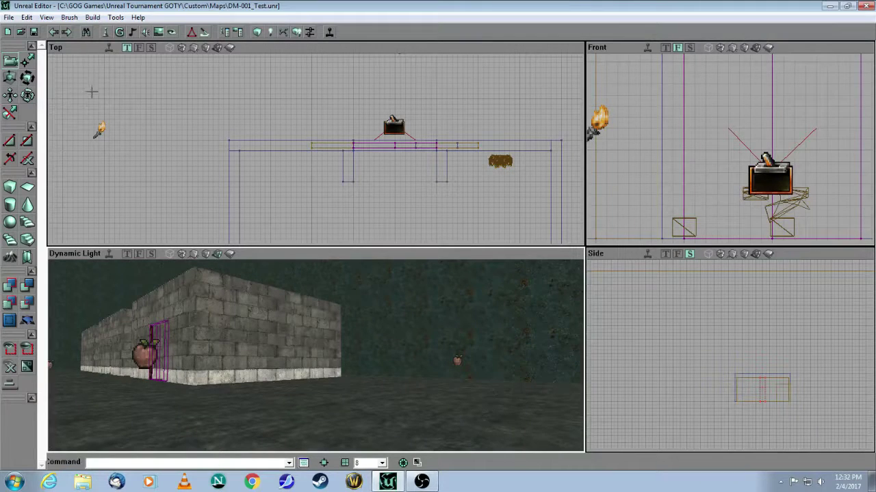
{"action": "left_click", "coordinate": [106, 33]}
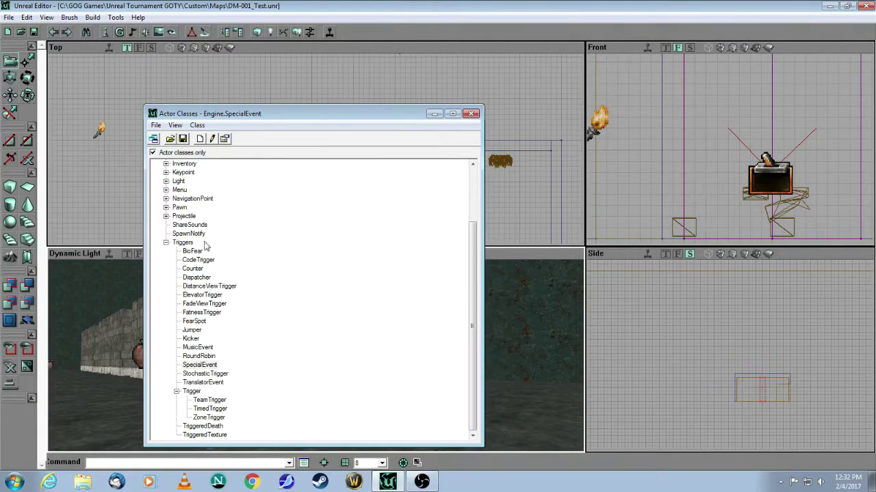
{"action": "left_click", "coordinate": [183, 243]}
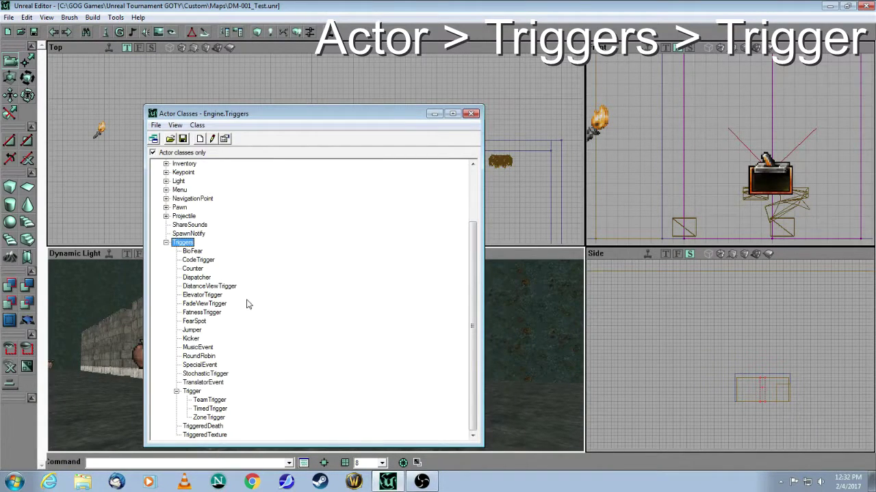
{"action": "left_click", "coordinate": [193, 393]}
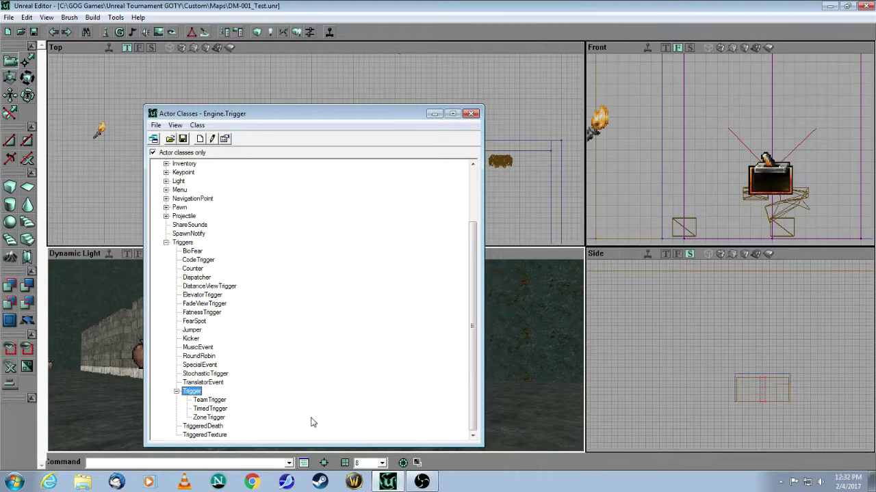
{"action": "left_click", "coordinate": [470, 114]}
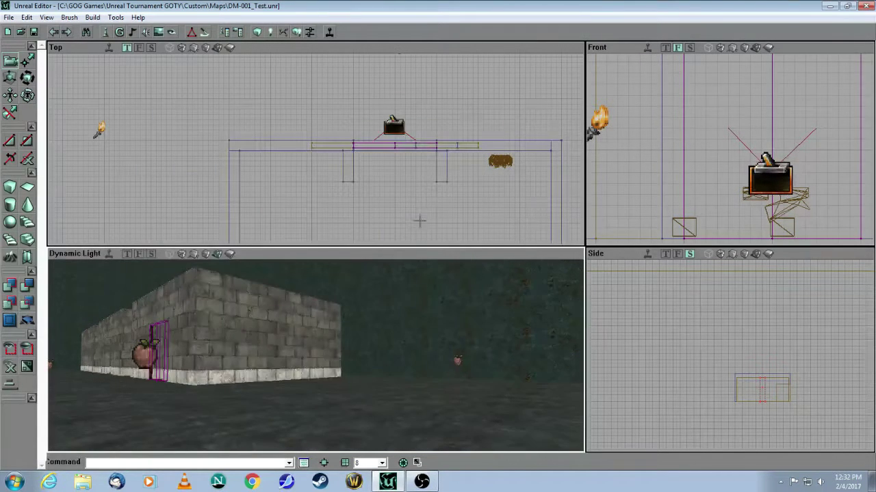
{"action": "left_click_drag", "start_coordinate": [358, 393], "coordinate": [348, 339]}
{"action": "right_click", "coordinate": [351, 419]}
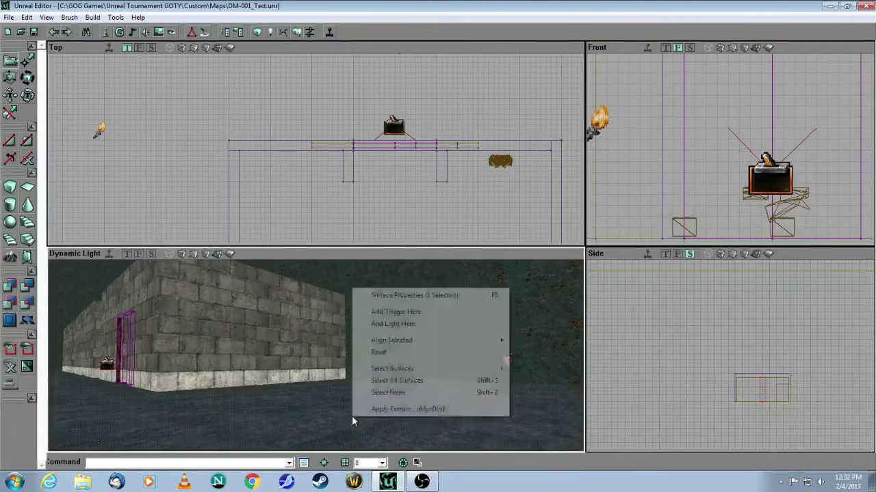
{"action": "left_click", "coordinate": [366, 311]}
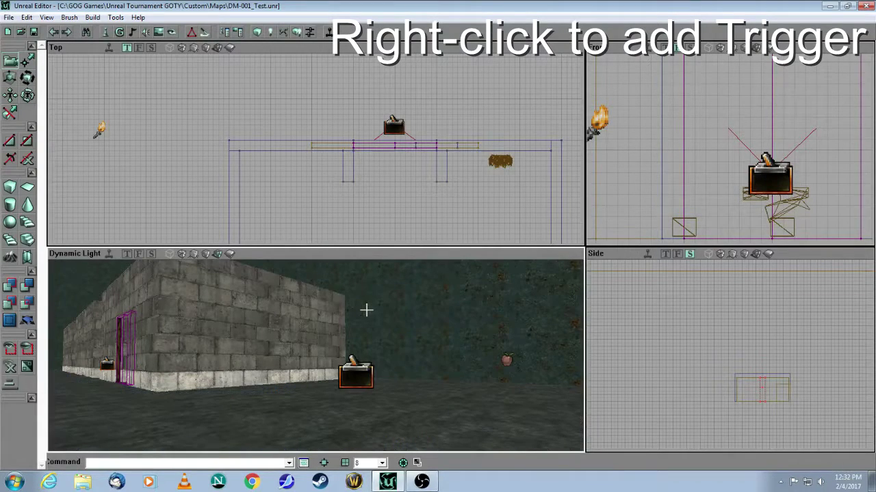
- Open the properties of both door movers at the doorway and check their Events Tag
{"action": "left_click_drag", "start_coordinate": [364, 312], "coordinate": [364, 312]}
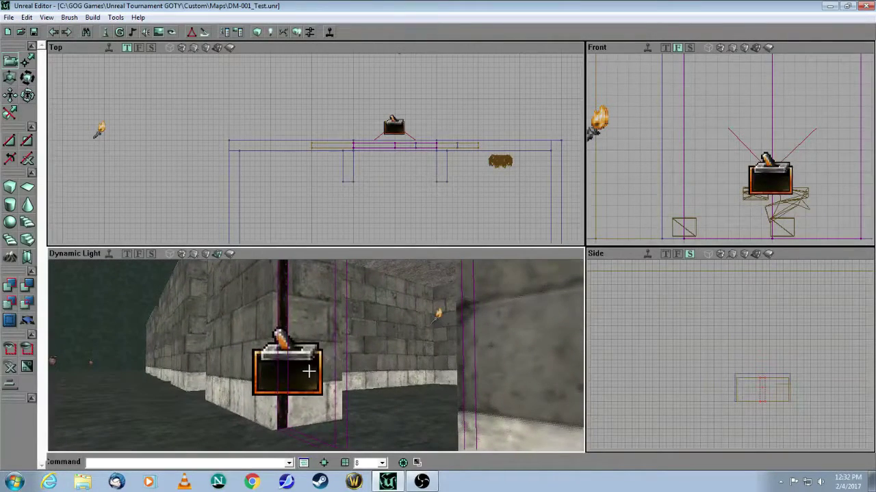
{"action": "left_click", "coordinate": [311, 370]}
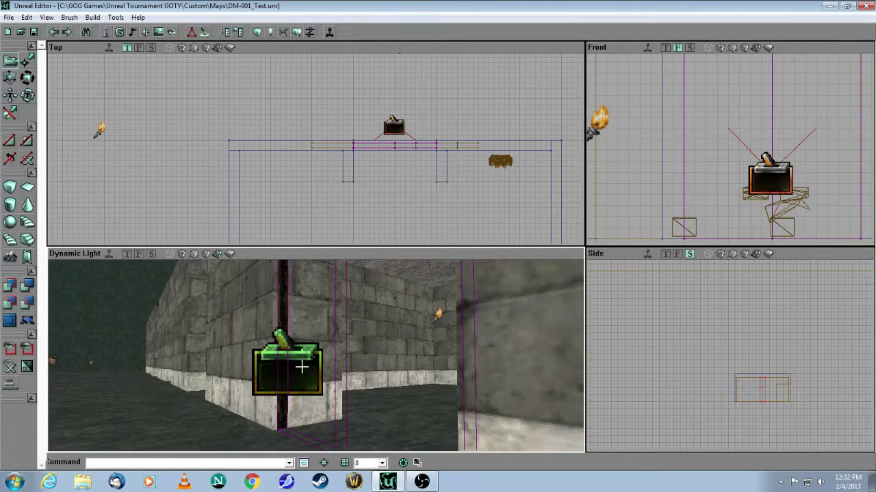
{"action": "left_click", "coordinate": [270, 209]}
{"action": "mouse_move", "coordinate": [344, 321]}
{"action": "left_mouse_down"}
{"action": "mouse_move", "coordinate": [322, 348]}
{"action": "mouse_move", "coordinate": [342, 318]}
{"action": "mouse_move", "coordinate": [356, 315]}
{"action": "mouse_move", "coordinate": [358, 355]}
{"action": "mouse_move", "coordinate": [361, 307]}
{"action": "mouse_move", "coordinate": [361, 325]}
{"action": "left_mouse_up"}
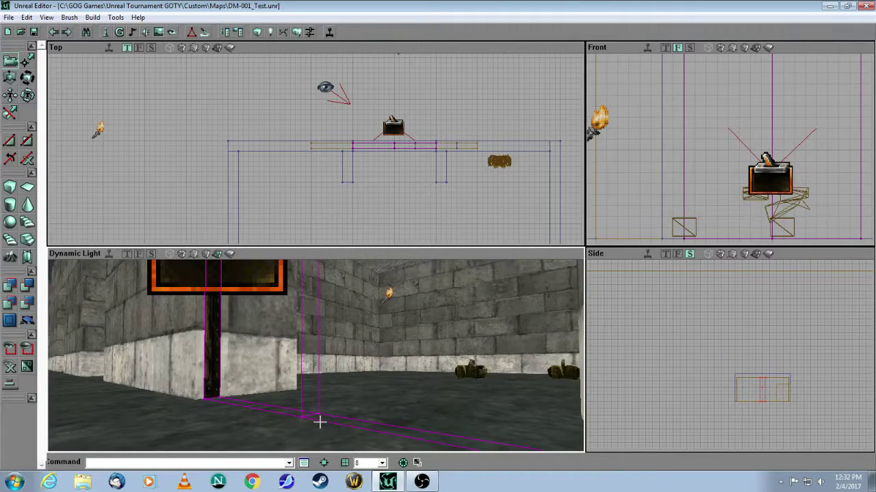
{"action": "right_click", "coordinate": [301, 392]}
{"action": "left_click", "coordinate": [341, 194]}
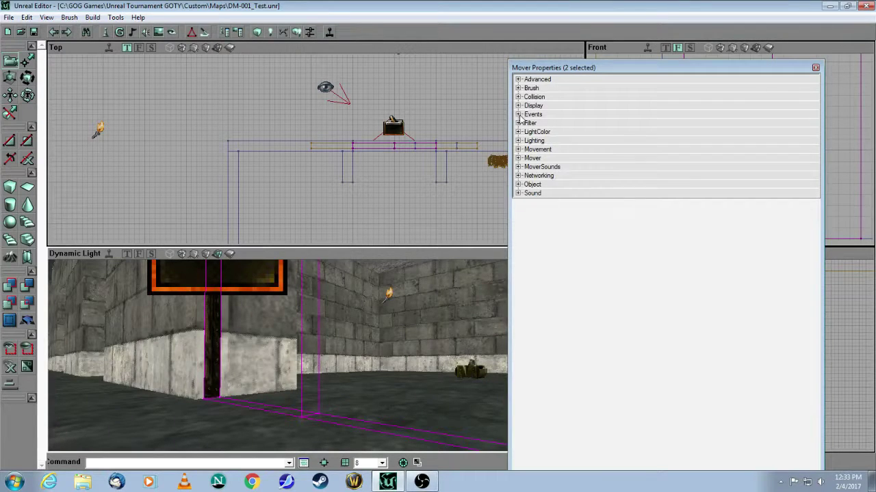
{"action": "left_click", "coordinate": [518, 115]}
{"action": "left_click", "coordinate": [610, 134]}
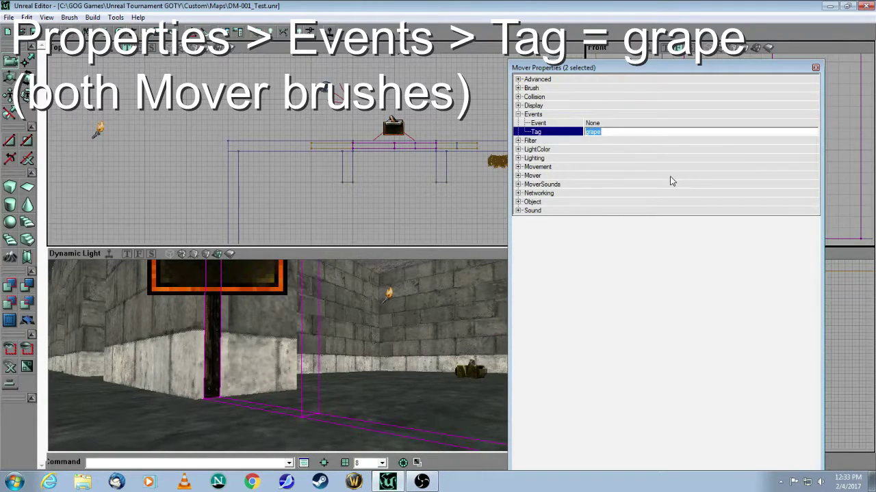
{"action": "left_click", "coordinate": [622, 152]}
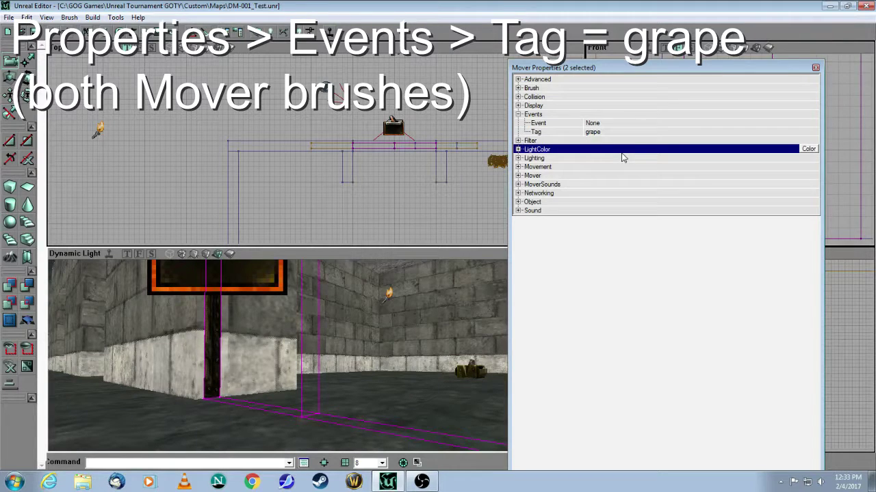
- Set the InitialState of both door movers to TriggerControl in their Object properties
{"action": "left_click", "coordinate": [517, 202]}
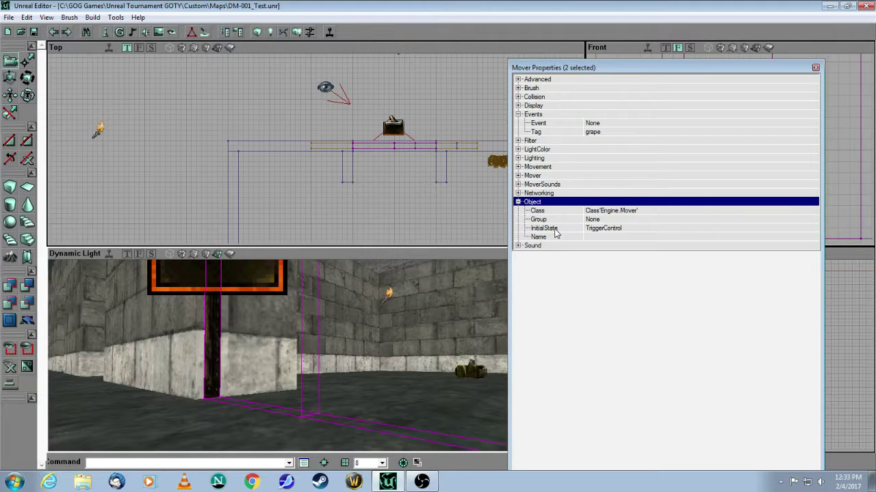
{"action": "left_click", "coordinate": [630, 231]}
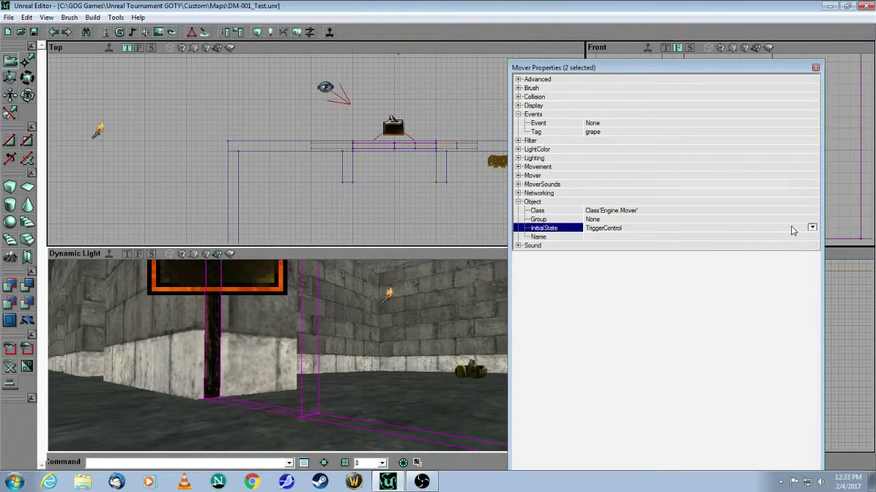
{"action": "left_click", "coordinate": [811, 228]}
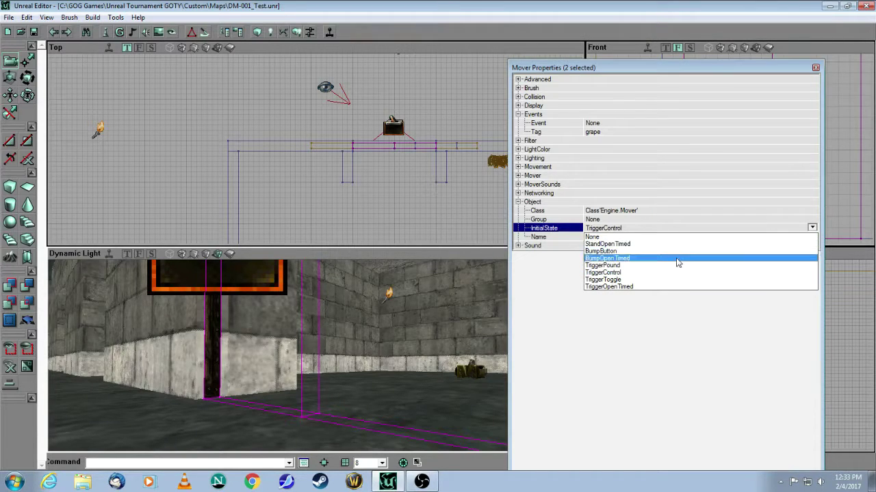
{"action": "left_click", "coordinate": [618, 274]}
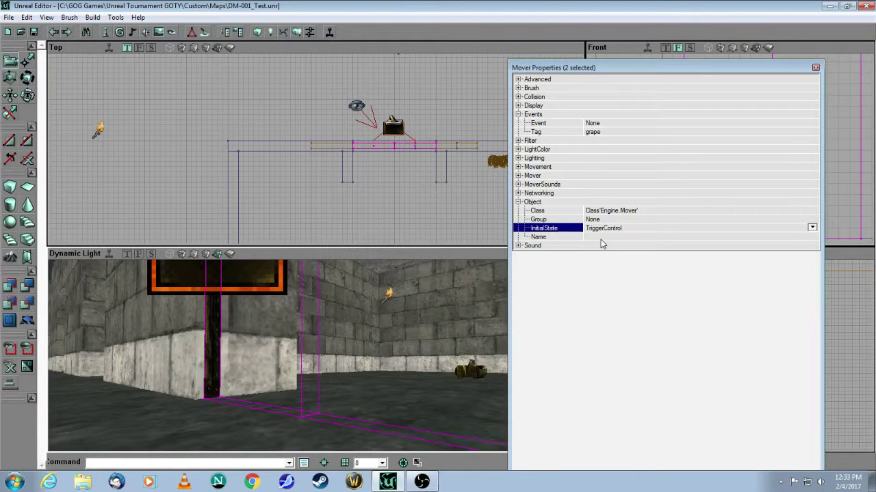
- Review both door movers' Mover settings, including MoveTime and NumKeys, close their properties and return to the doorway trigger
{"action": "left_click", "coordinate": [616, 177]}
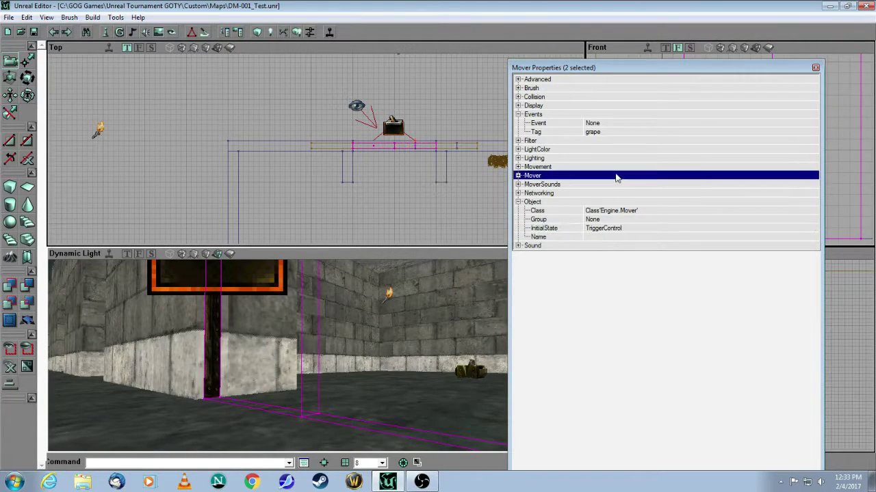
{"action": "left_click", "coordinate": [518, 176]}
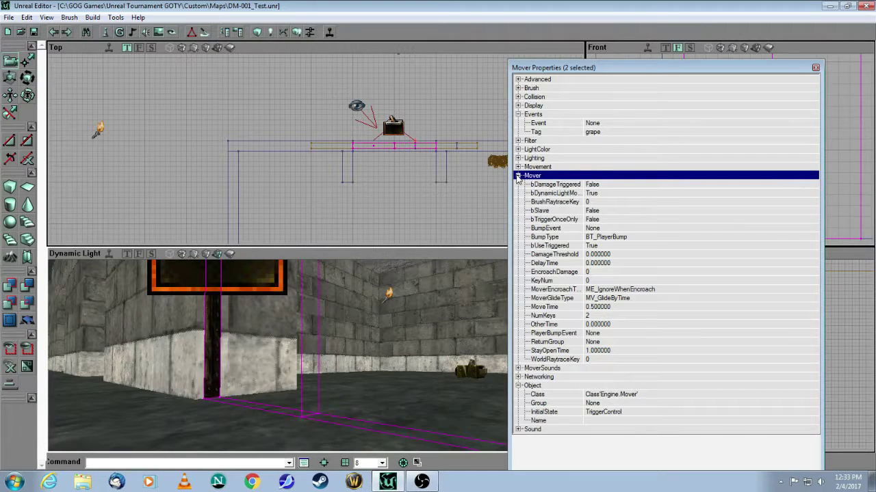
{"action": "left_click", "coordinate": [615, 310]}
{"action": "left_click", "coordinate": [615, 309]}
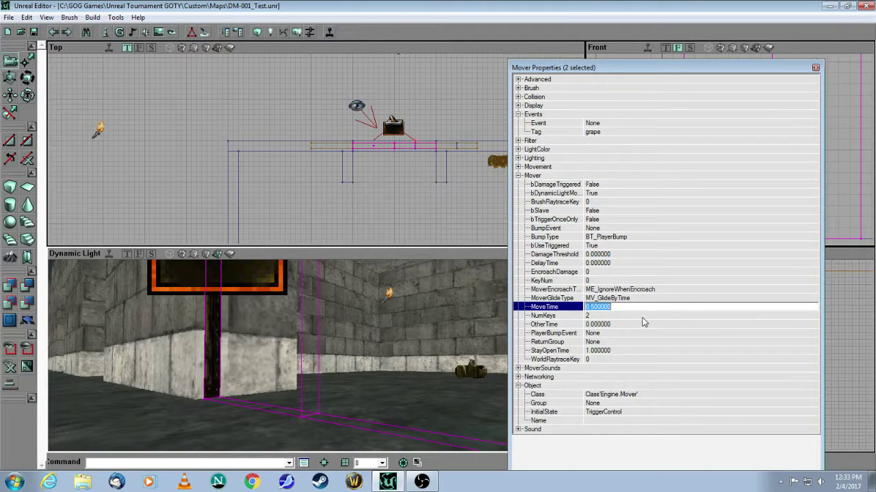
{"action": "left_click", "coordinate": [663, 317]}
{"action": "left_click", "coordinate": [664, 317]}
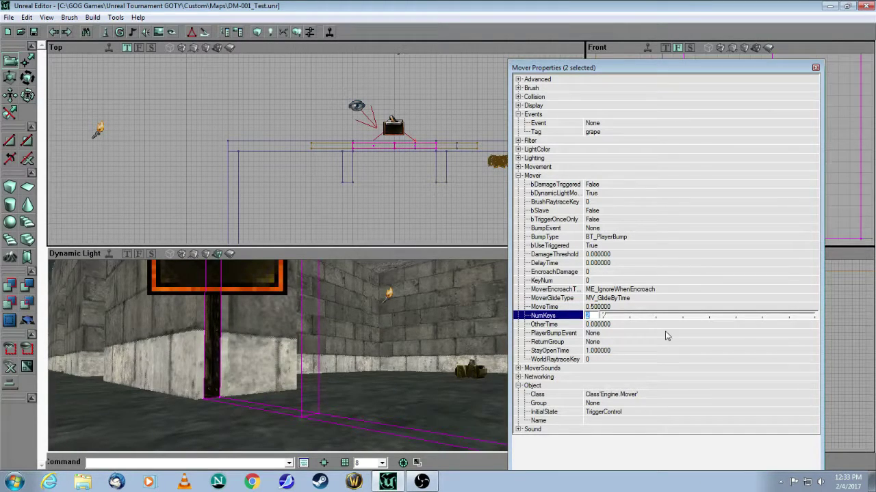
{"action": "left_click", "coordinate": [674, 333]}
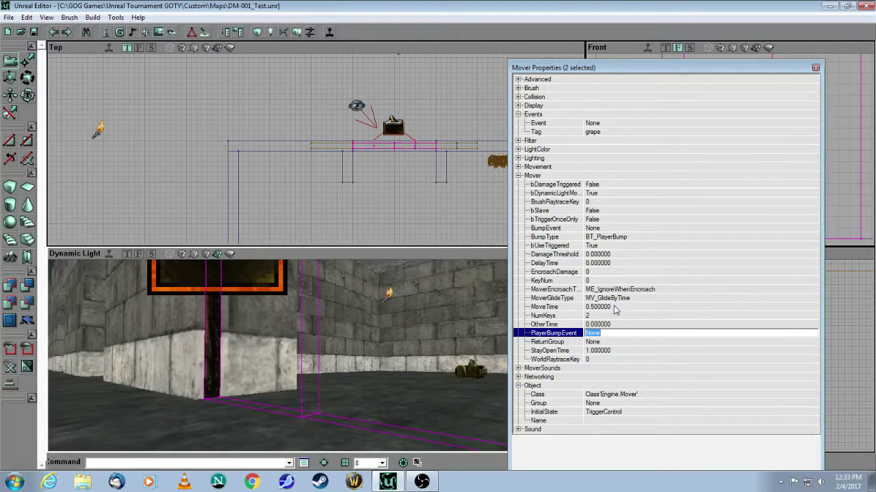
{"action": "left_click", "coordinate": [815, 68]}
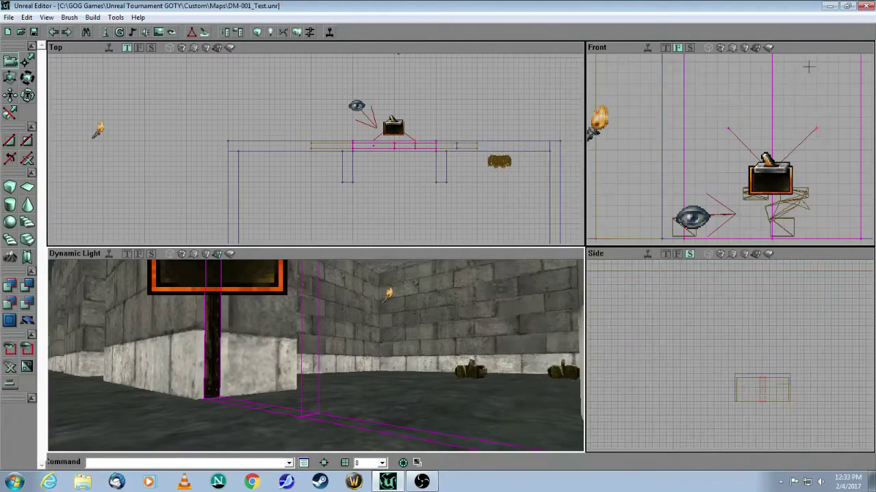
{"action": "left_click_drag", "start_coordinate": [401, 330], "coordinate": [400, 359]}
{"action": "left_click_drag", "start_coordinate": [335, 356], "coordinate": [321, 389]}
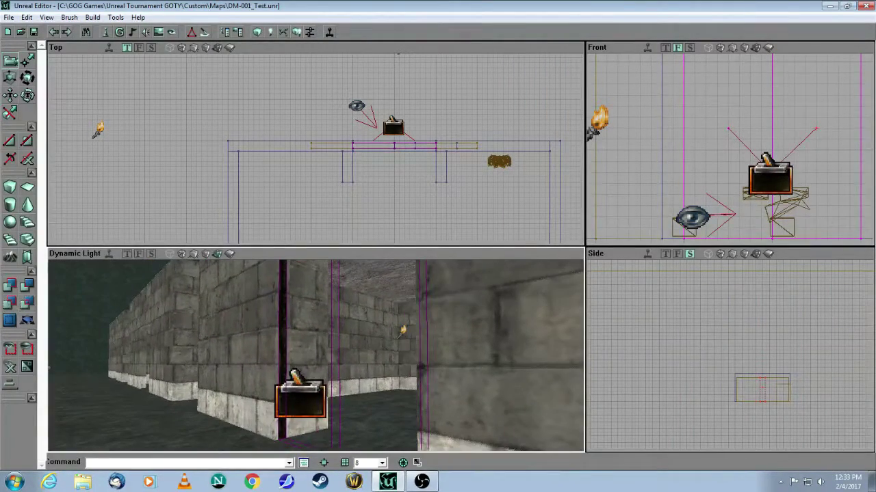
- Review the doorway Trigger's Events, Trigger and Collision properties, including Event, TriggerType and CollisionRadius, and close them
{"action": "left_click", "coordinate": [307, 406]}
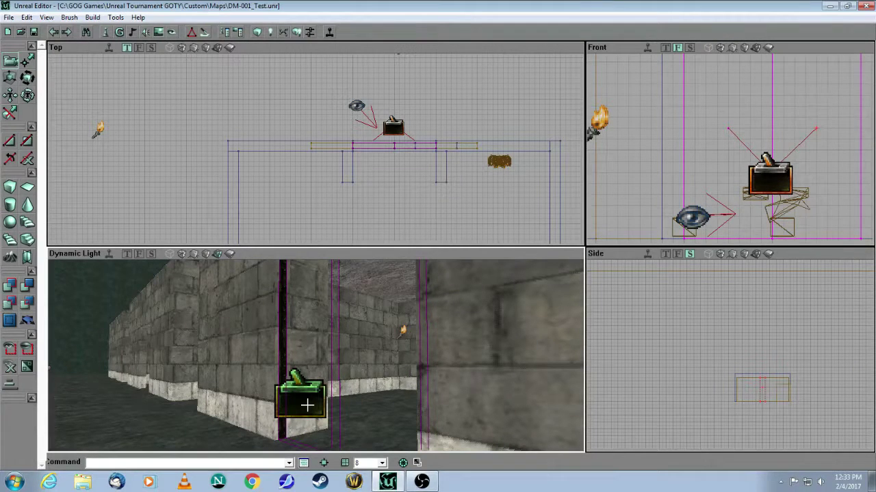
{"action": "right_click", "coordinate": [307, 407]}
{"action": "left_click", "coordinate": [335, 207]}
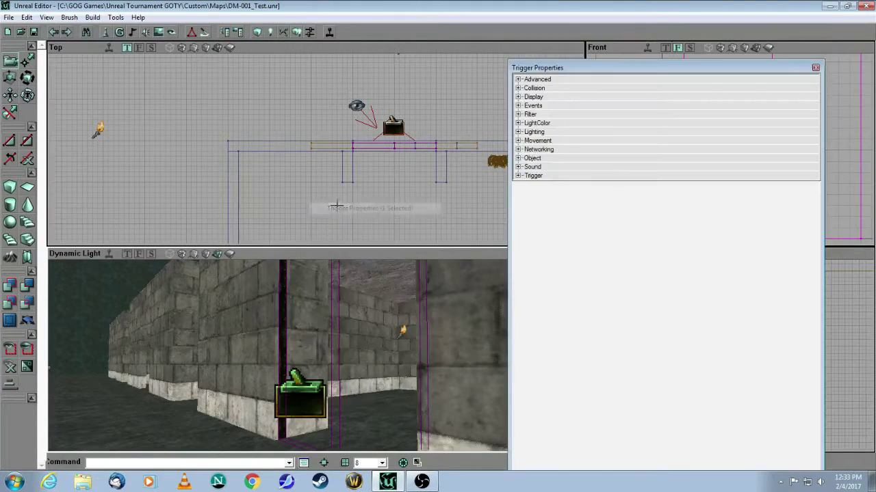
{"action": "left_click", "coordinate": [518, 106]}
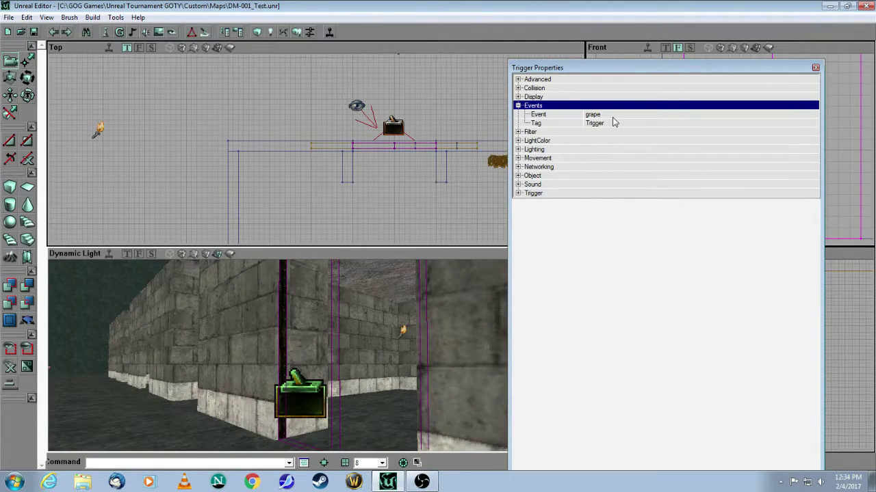
{"action": "left_click", "coordinate": [518, 194]}
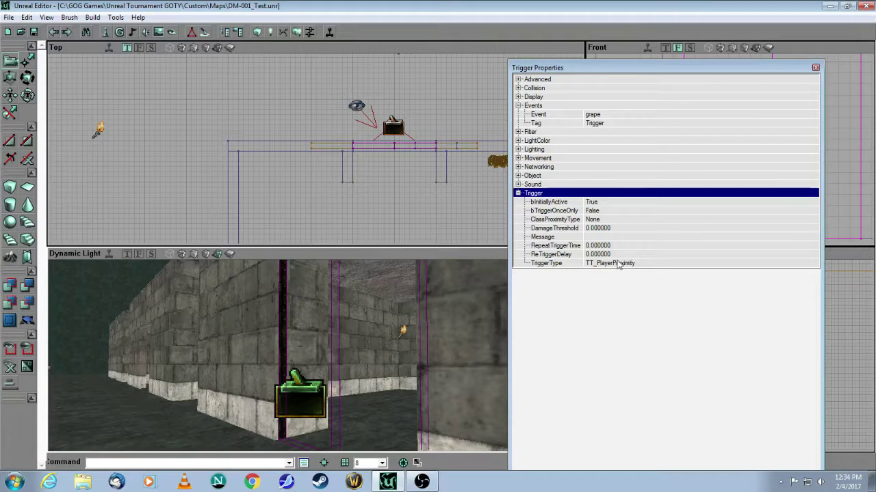
{"action": "left_click", "coordinate": [518, 89]}
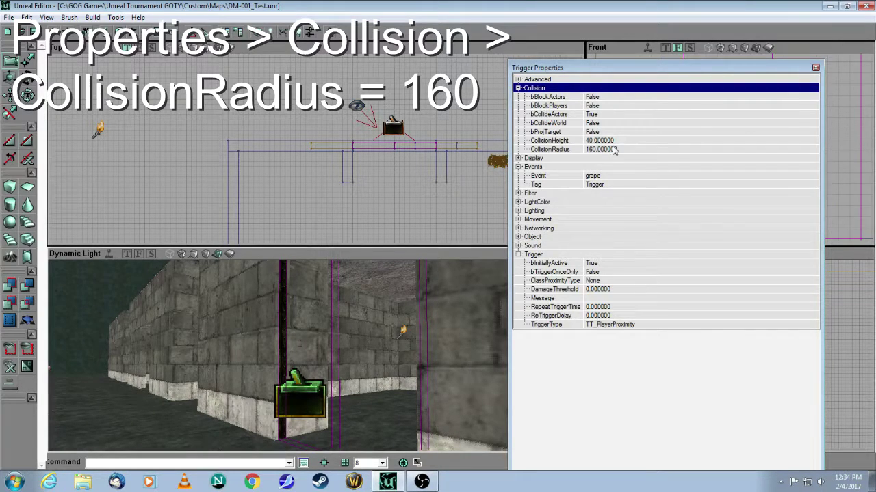
{"action": "left_click", "coordinate": [815, 69]}
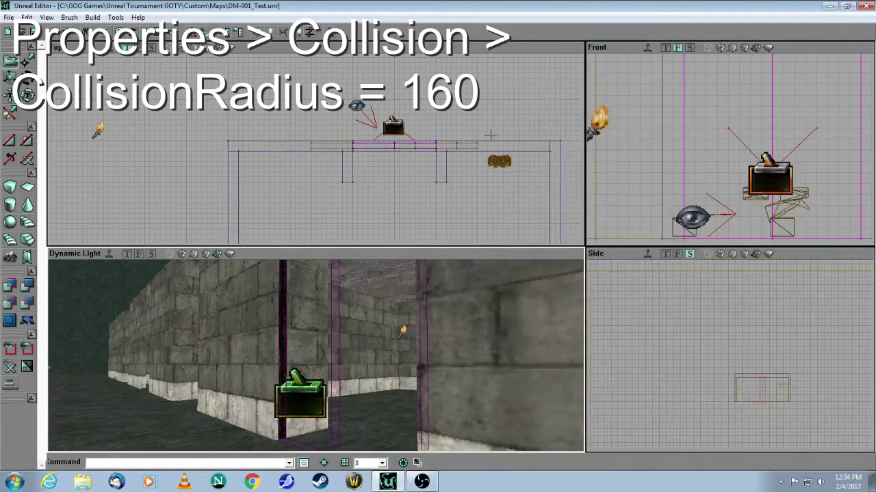
- Inspect the trigger's collision circle around the doorway in the Top viewport, check its Radii View option, and deselect the trigger
{"action": "left_click_drag", "start_coordinate": [483, 114], "coordinate": [479, 117]}
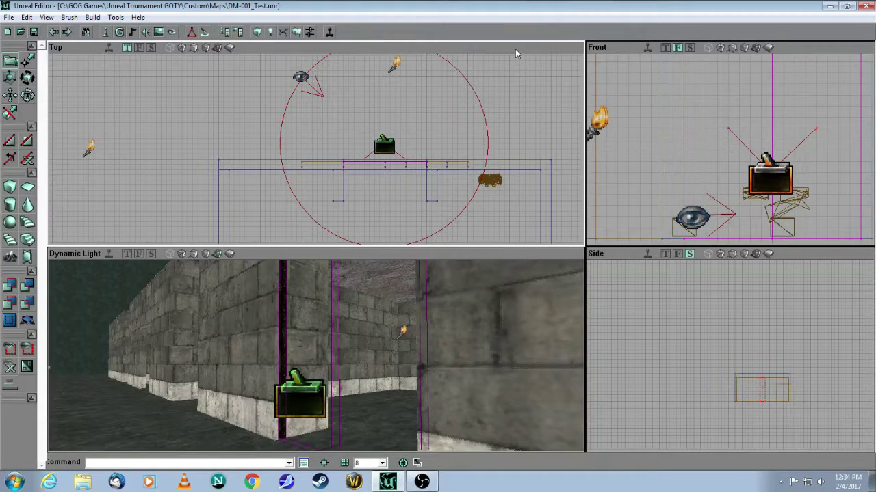
{"action": "right_click", "coordinate": [517, 53]}
{"action": "mouse_move", "coordinate": [533, 80]}
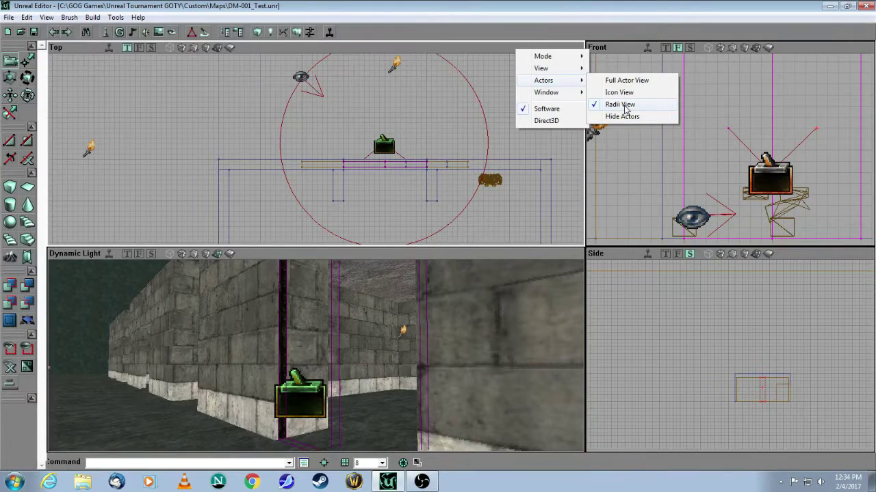
{"action": "left_click", "coordinate": [546, 204]}
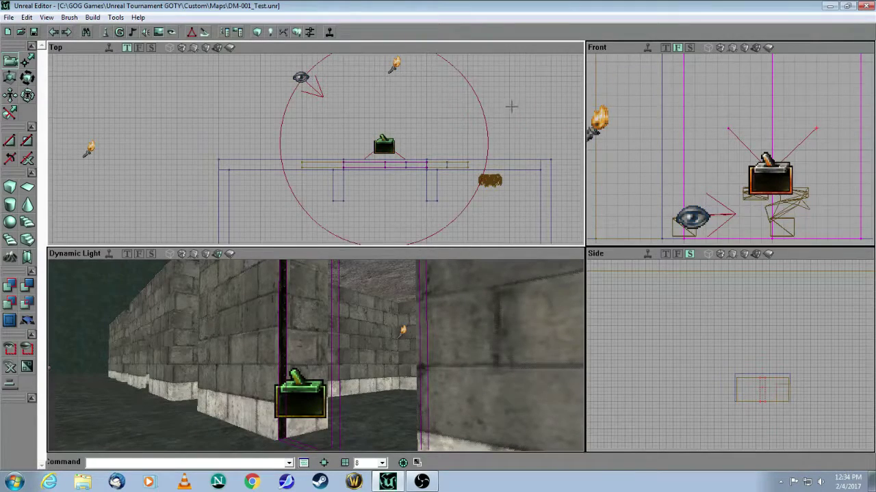
{"action": "left_click_drag", "start_coordinate": [511, 106], "coordinate": [506, 126]}
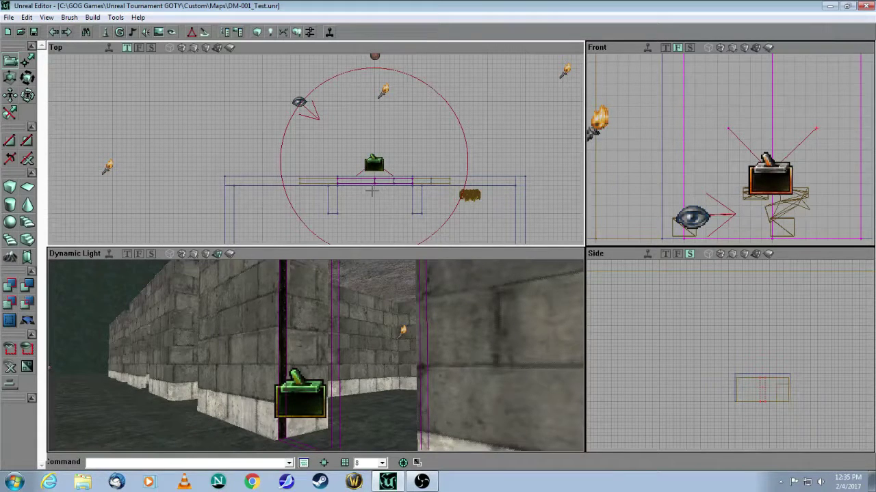
{"action": "left_click", "coordinate": [451, 140]}
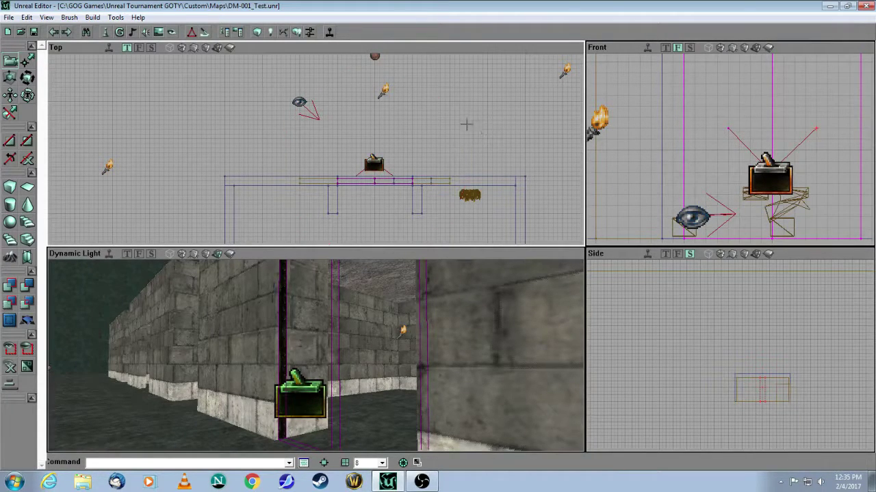
- Rebuild the whole map, including lighting and paths, launch it for a play test and start the match
{"action": "left_click", "coordinate": [297, 33]}
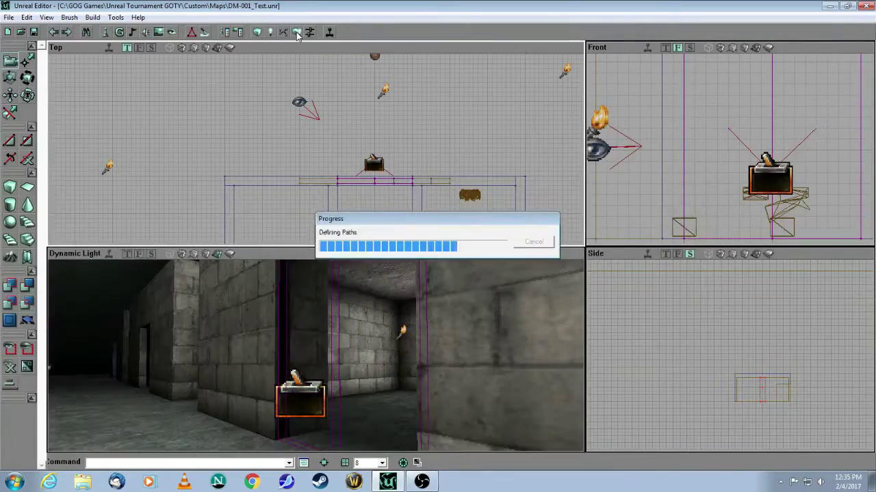
{"action": "left_click", "coordinate": [329, 33]}
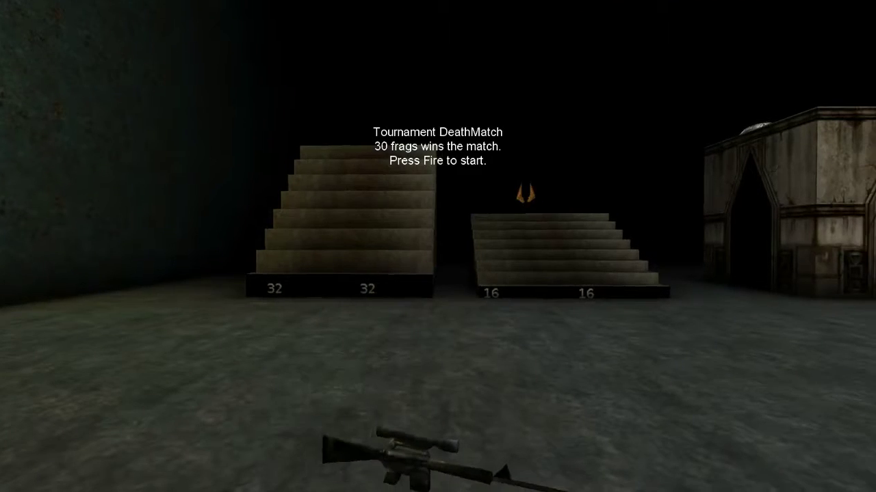
{"action": "left_click", "coordinate": [438, 247]}
- Walk to the brick building's wooden double doors and pass through them into the room to test the trigger
{"action": "key", "text": "w"}
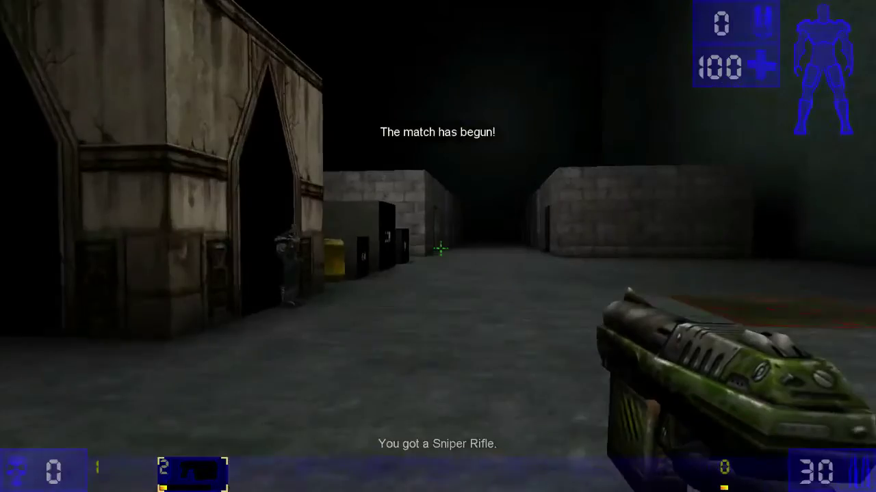
{"action": "key", "text": "w"}
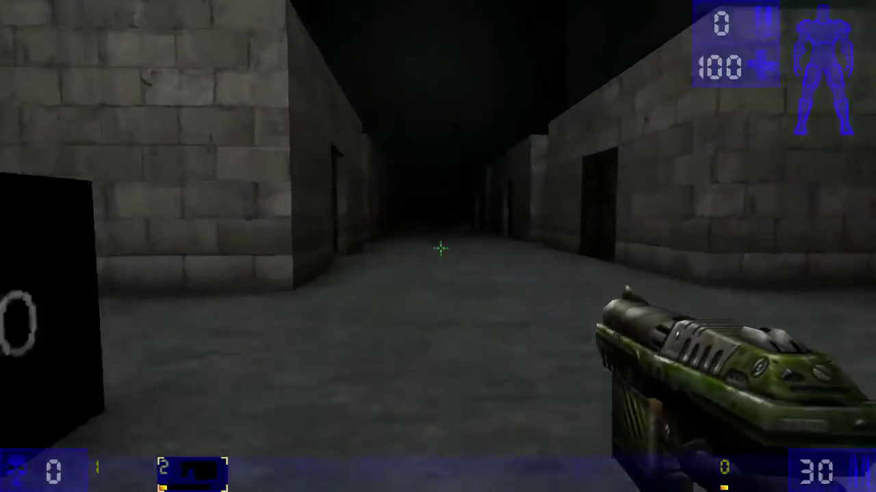
{"action": "key", "text": "a"}
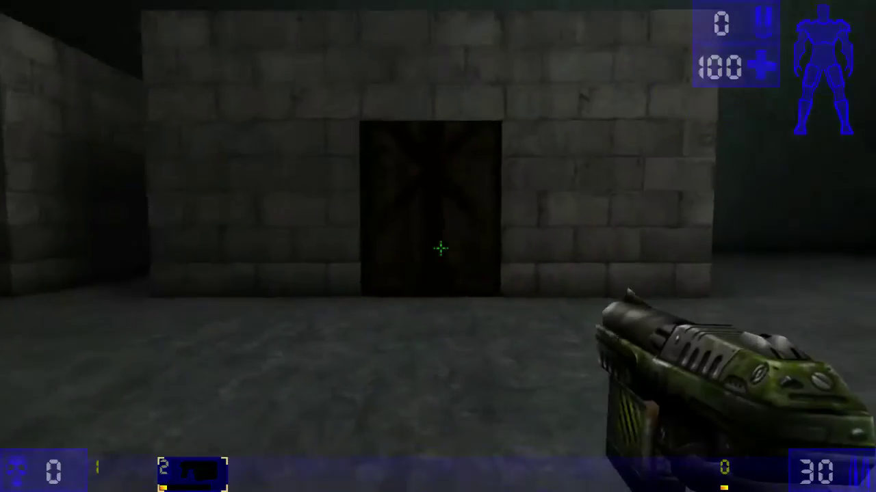
{"action": "key", "text": "w"}
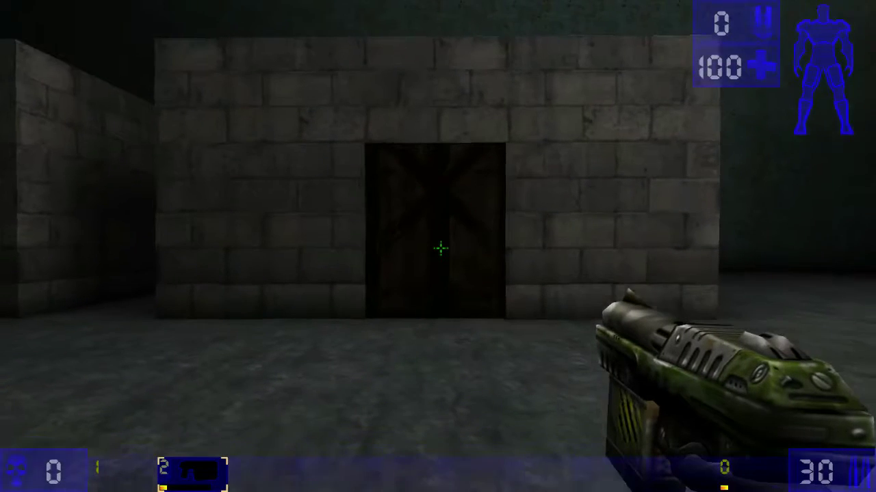
{"action": "key", "text": "w"}
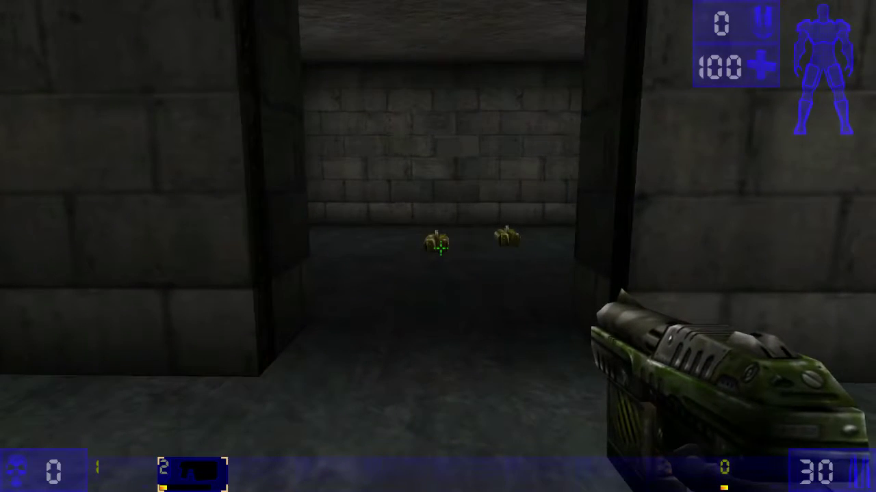
{"action": "key", "text": "w"}
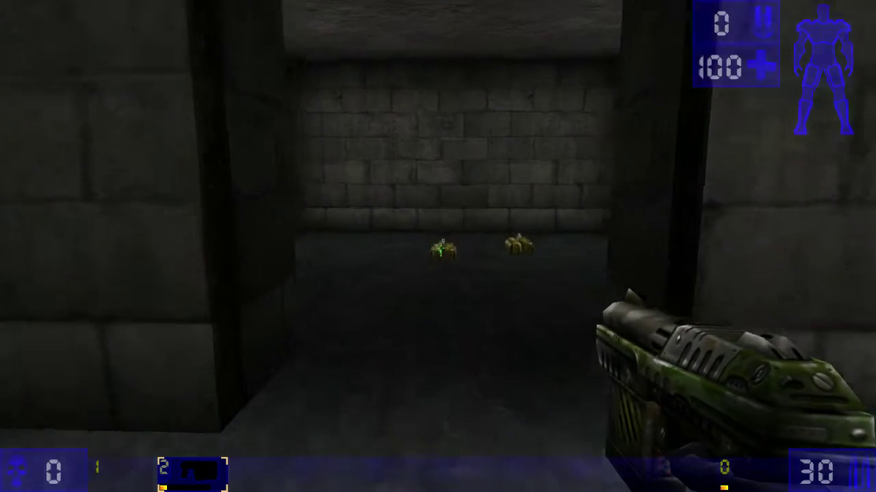
{"action": "key", "text": "w"}
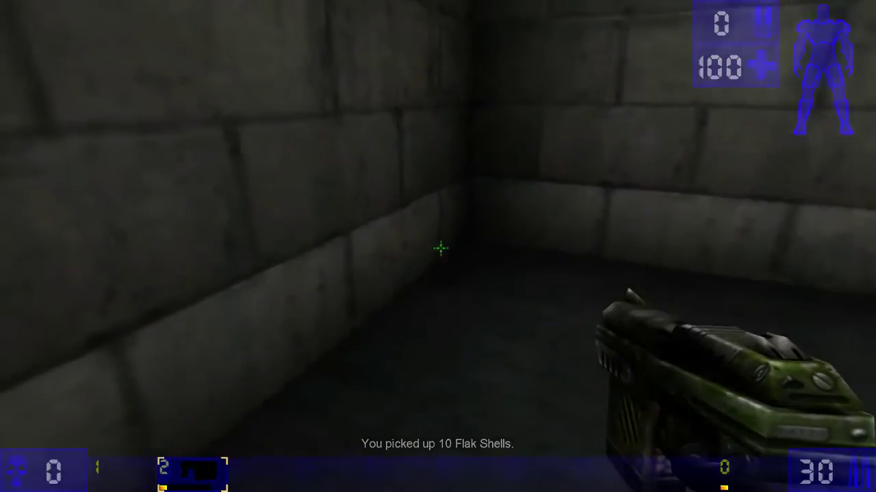
- Examine the double doors, pillars and side walls from inside the room, moving around beside the doorway
{"action": "key", "text": "d"}
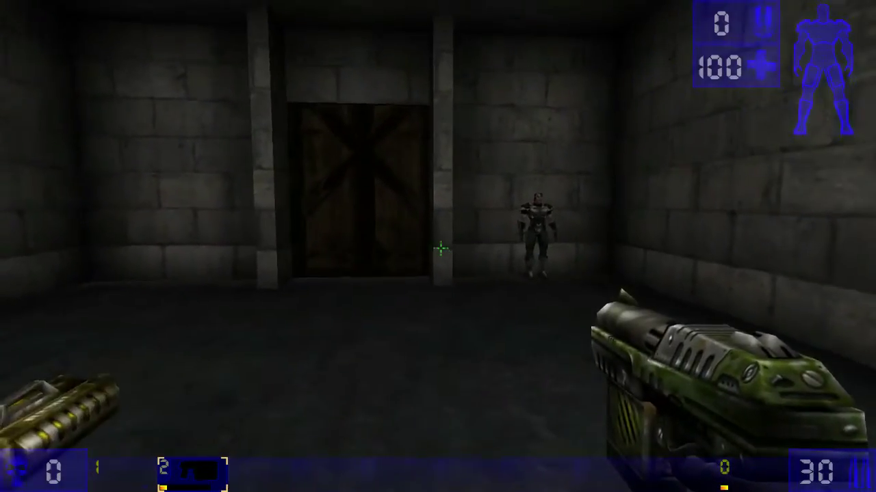
{"action": "key", "text": "w"}
{"action": "key", "text": "w"}
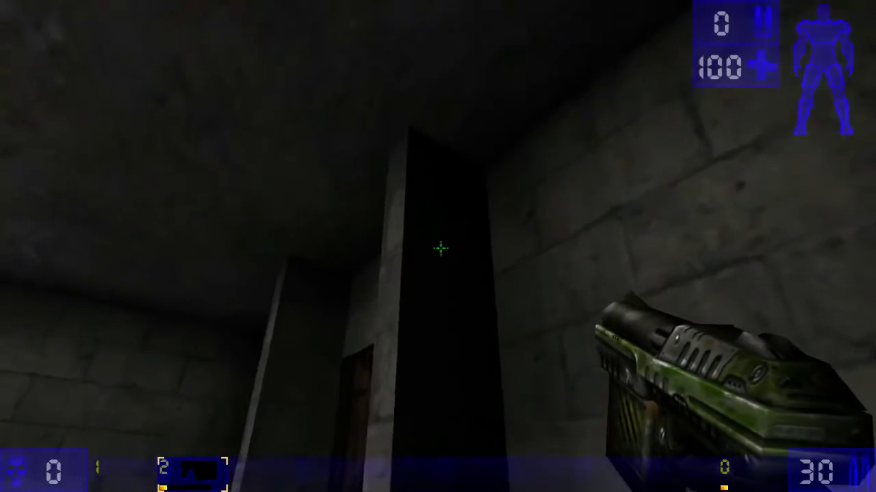
{"action": "key", "text": "s"}
{"action": "key", "text": "a"}
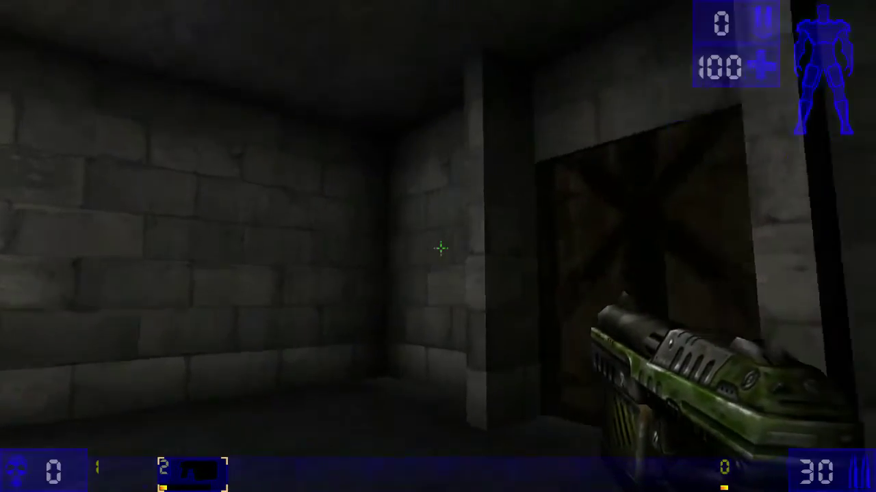
{"action": "key", "text": "d"}
{"action": "key", "text": "w"}
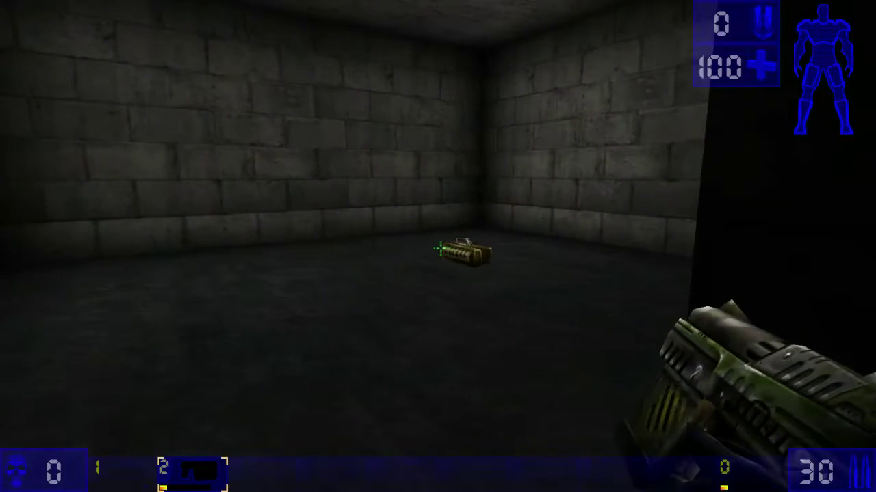
{"action": "key", "text": "s"}
{"action": "key", "text": "a"}
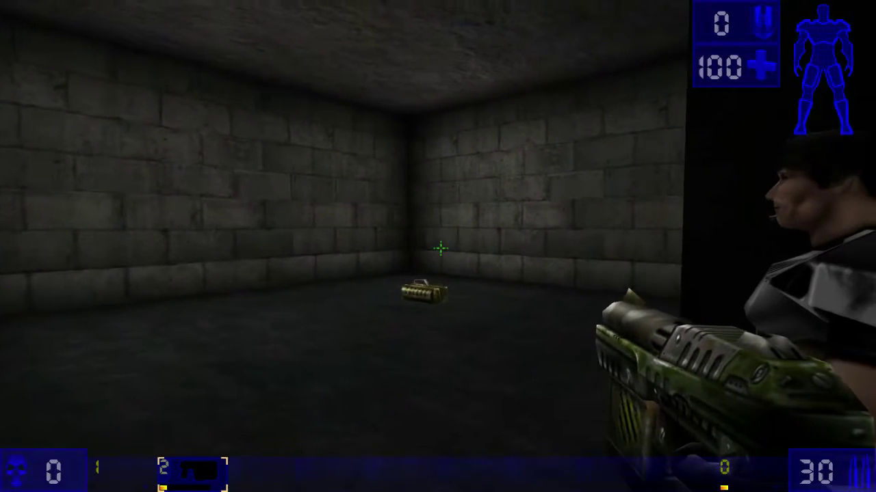
{"action": "key", "text": "w"}
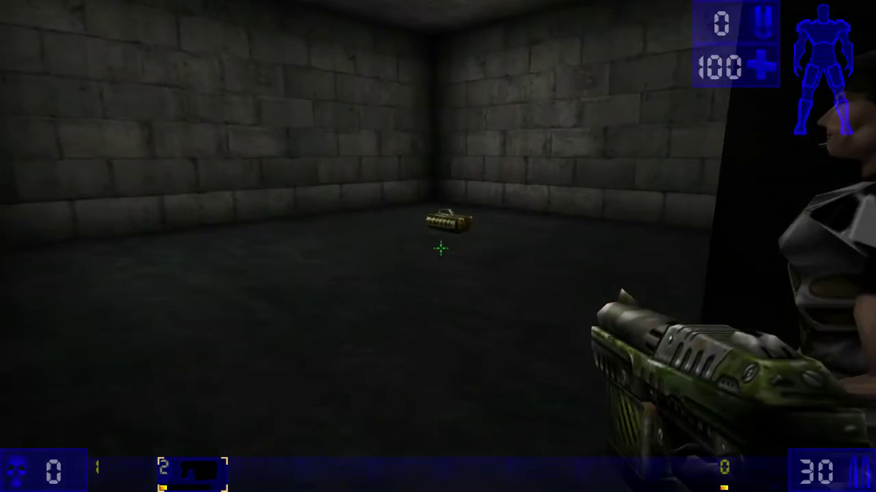
{"action": "key", "text": "w"}
{"action": "key", "text": "a"}
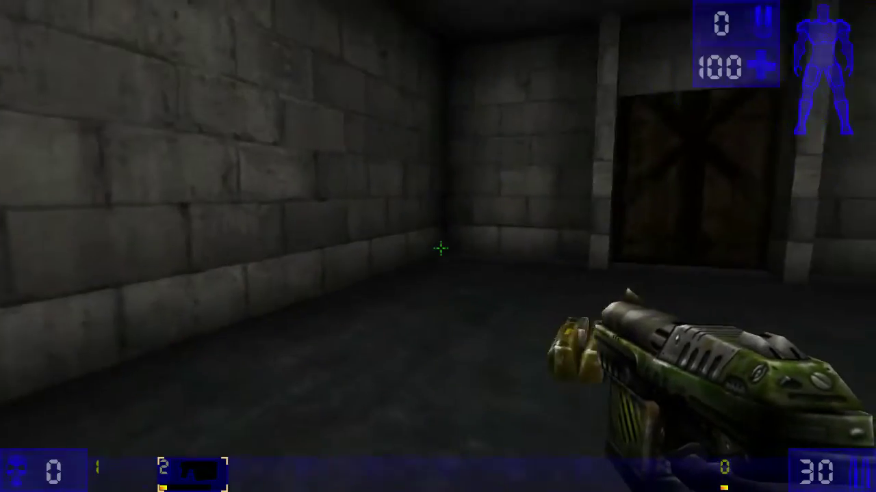
- Leave the room through the double doors and watch them from outside while backing into the green-lit building opposite
{"action": "key", "text": "w"}
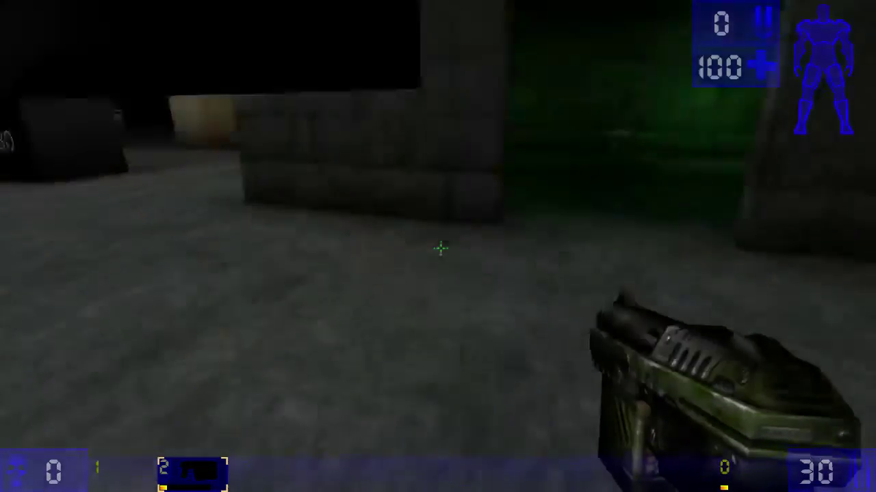
{"action": "key", "text": "d"}
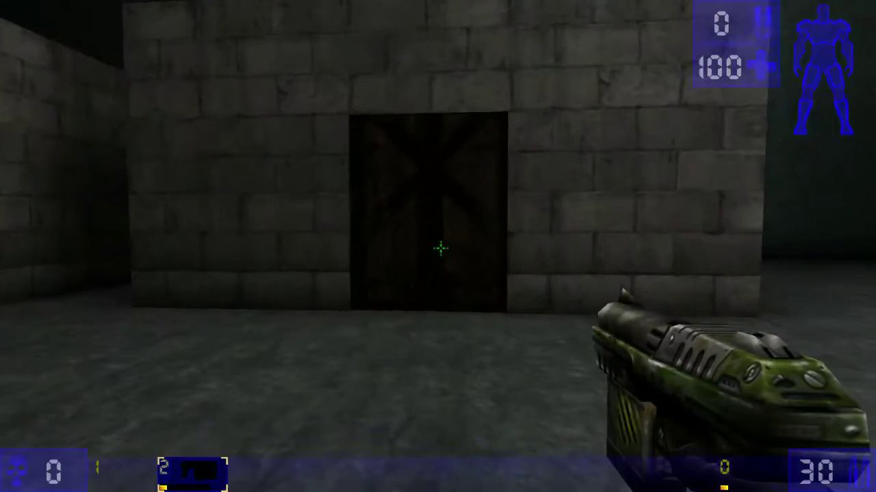
{"action": "key", "text": "s"}
{"action": "key", "text": "s"}
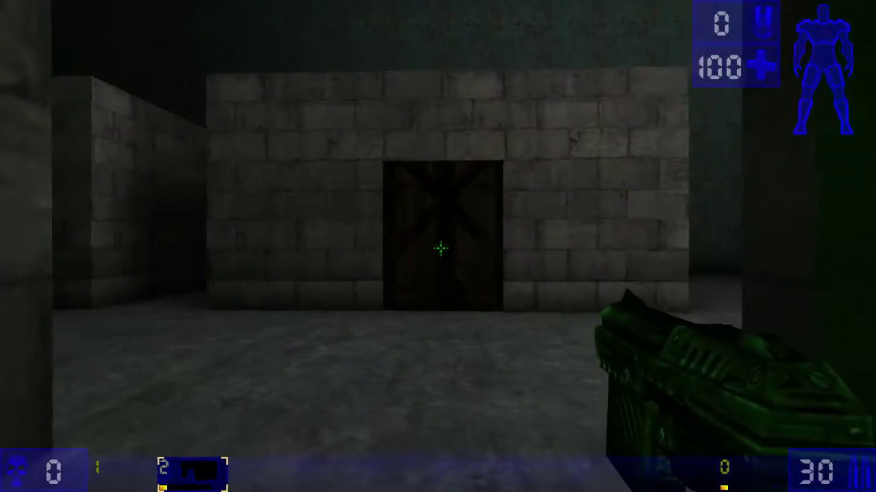
{"action": "key", "text": "s"}
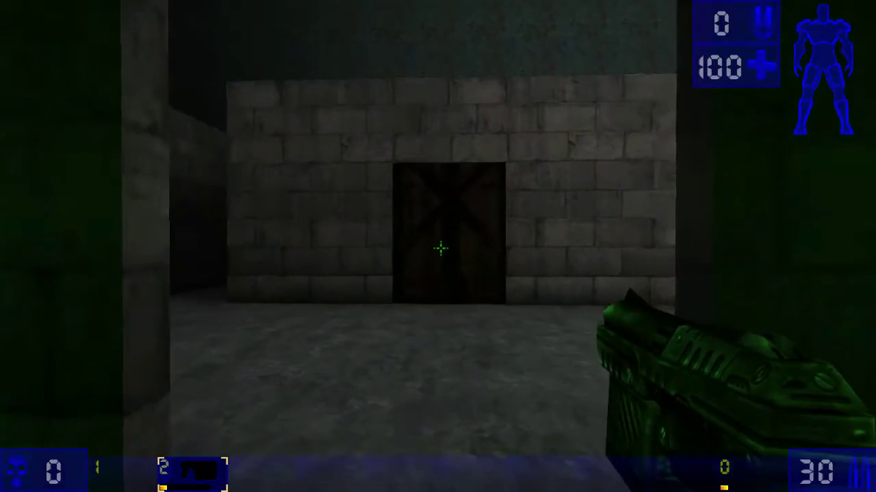
{"action": "key", "text": "s"}
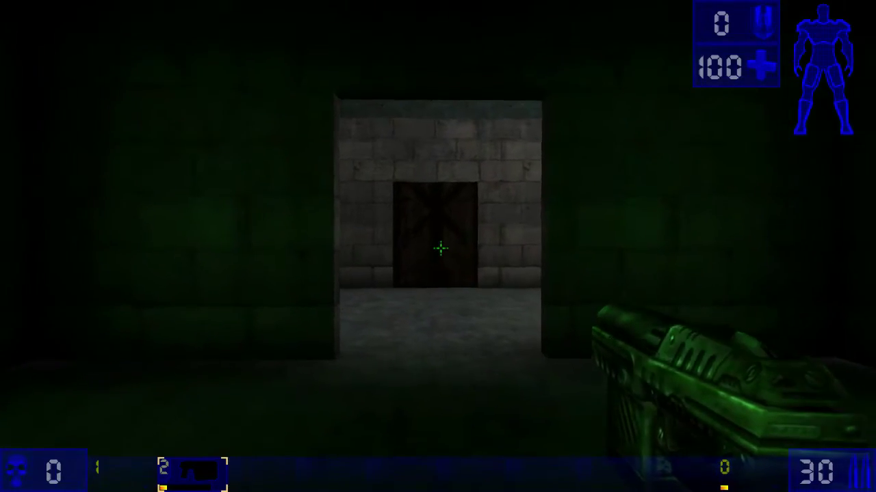
- Test the double doors once more by entering the brick room, turning around and walking back outside
{"action": "key", "text": "w"}
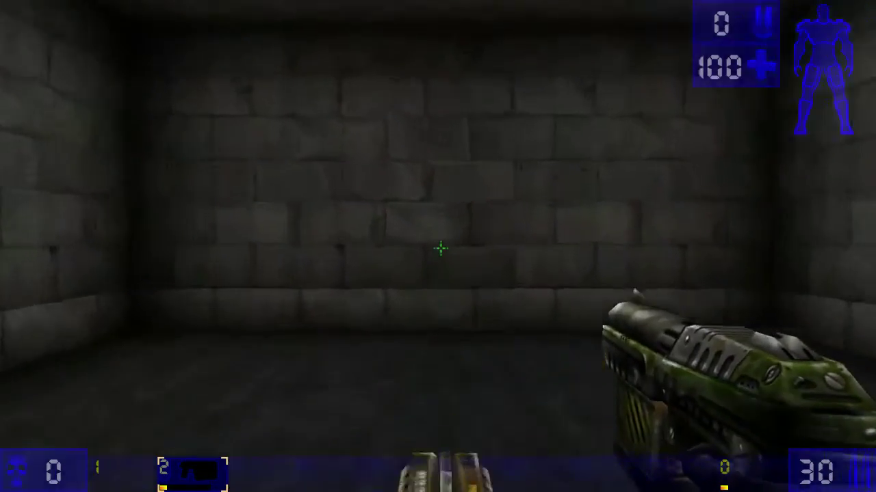
{"action": "key", "text": "w"}
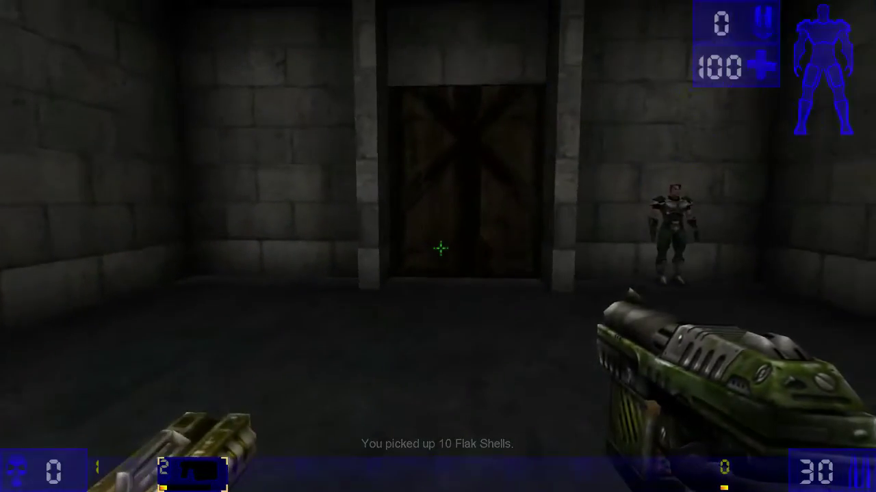
{"action": "key", "text": "w"}
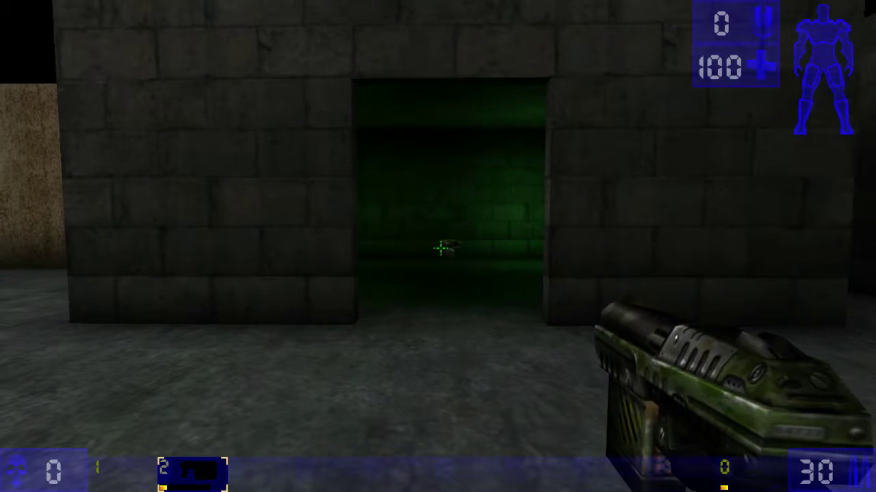
- Walk towards the open doorway of the green-lit building
{"action": "key", "text": "w"}
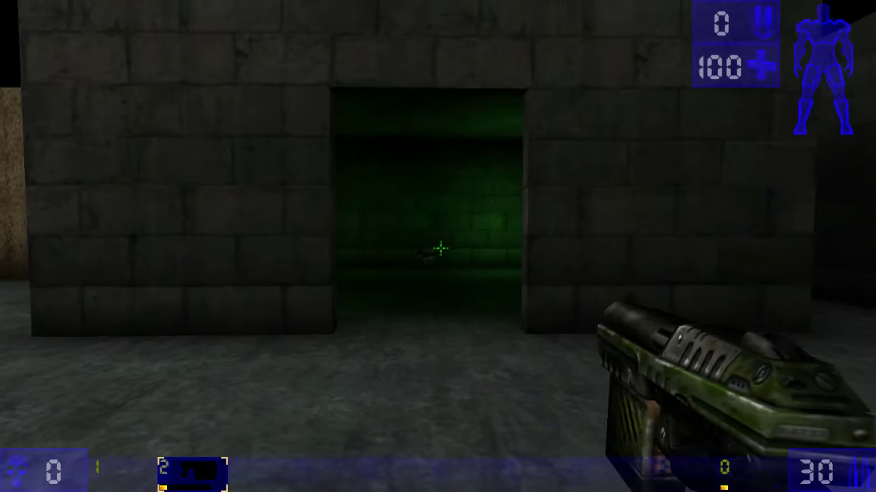
{"action": "key", "text": "w"}
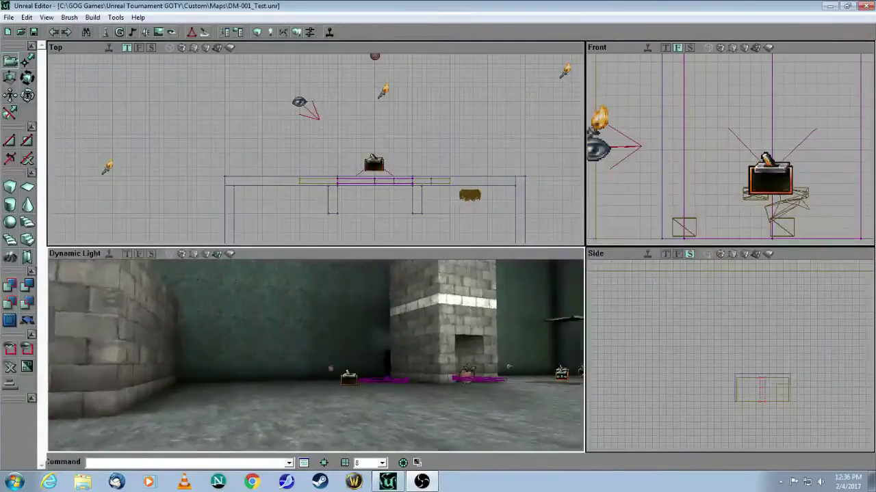
- Open the properties of the Dispatcher in front of the stone doorway and review its OutDelays and OutEvents lists
{"action": "left_click_drag", "start_coordinate": [315, 356], "coordinate": [284, 325]}
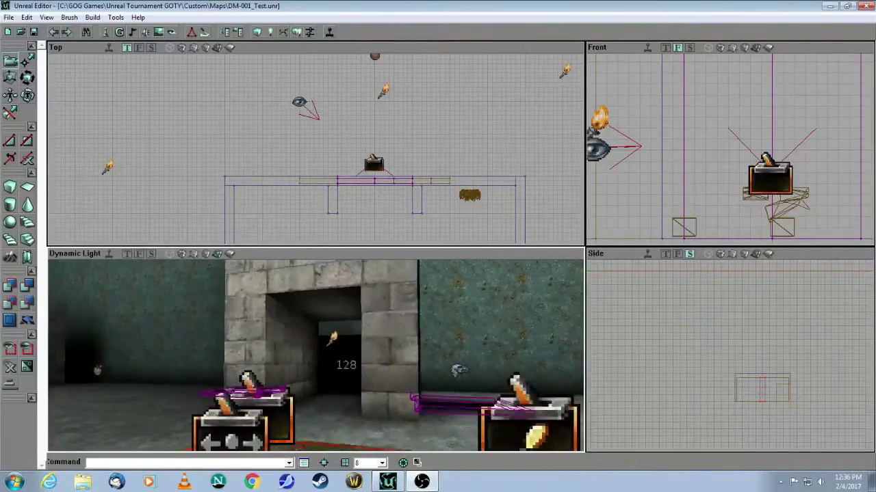
{"action": "left_click_drag", "start_coordinate": [459, 379], "coordinate": [459, 407]}
{"action": "left_click", "coordinate": [292, 400]}
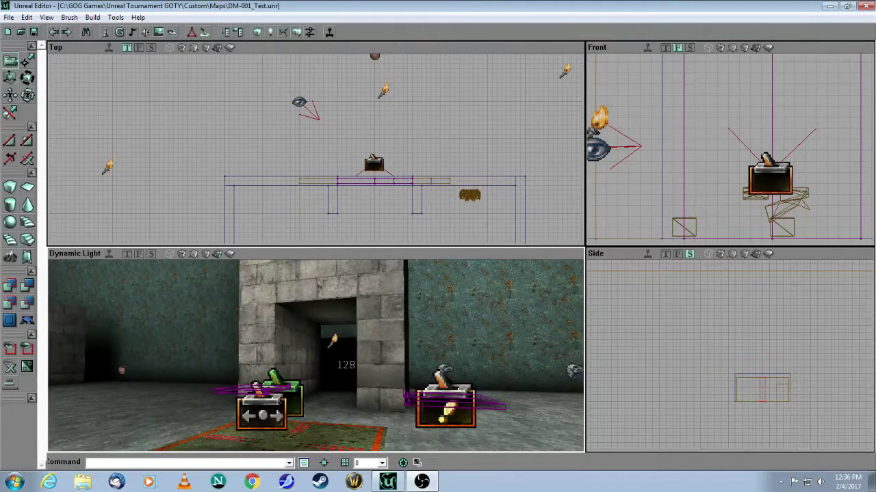
{"action": "left_click", "coordinate": [262, 411]}
{"action": "right_click", "coordinate": [266, 410]}
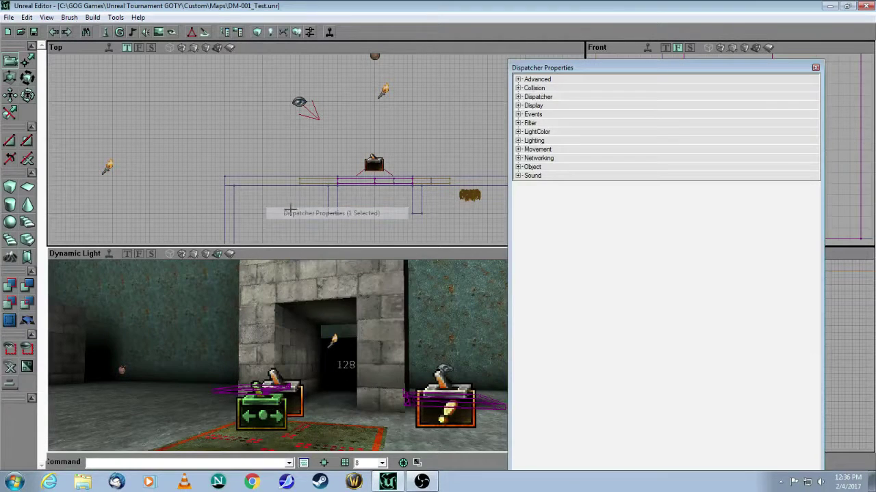
{"action": "left_click", "coordinate": [518, 97]}
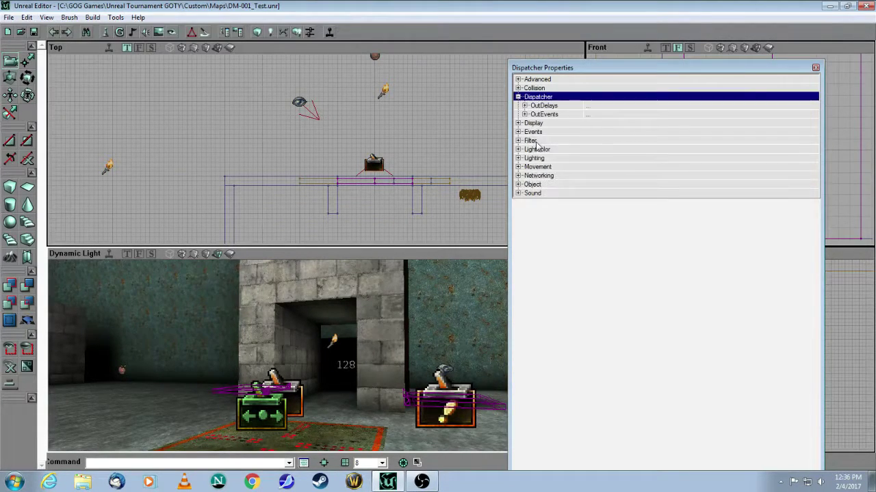
{"action": "left_click", "coordinate": [524, 105]}
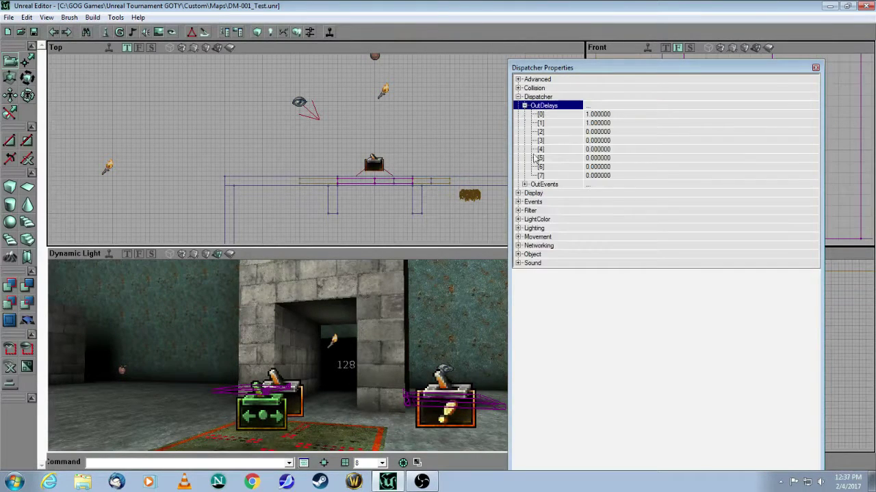
{"action": "left_click", "coordinate": [524, 184]}
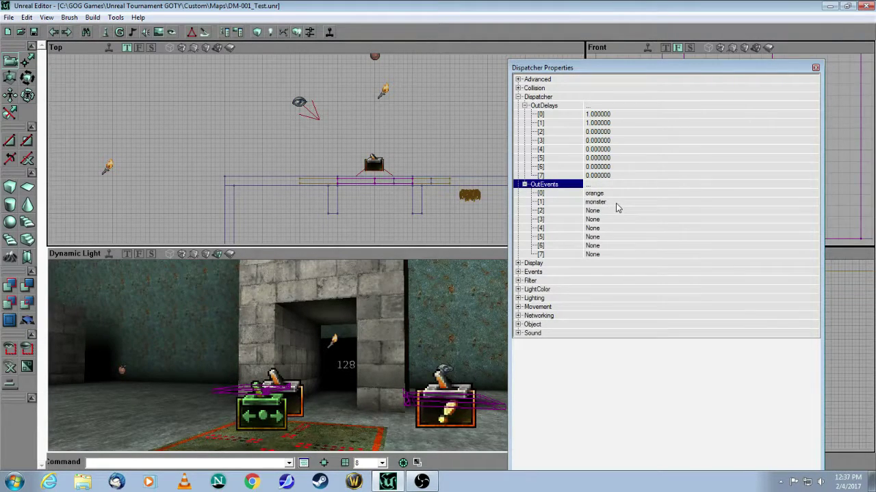
{"action": "left_click", "coordinate": [816, 68]}
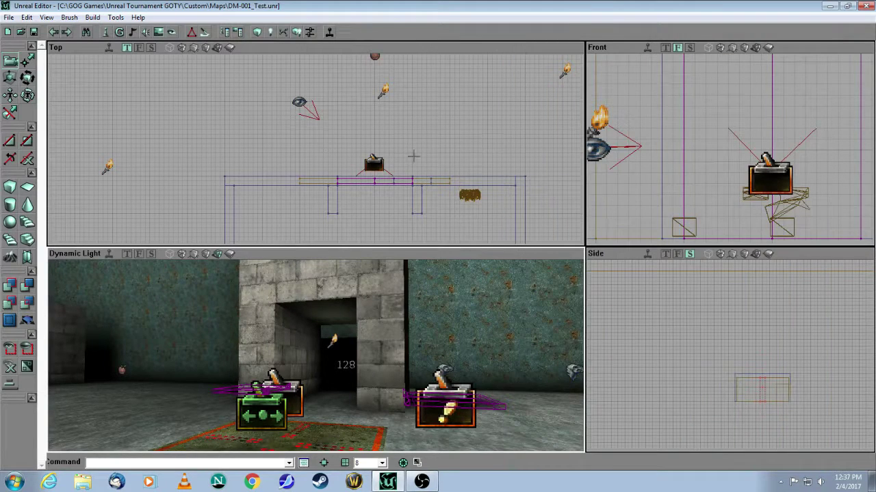
- Locate the Dispatcher class under Triggers in the actor class list, then close the list
{"action": "left_click", "coordinate": [106, 33]}
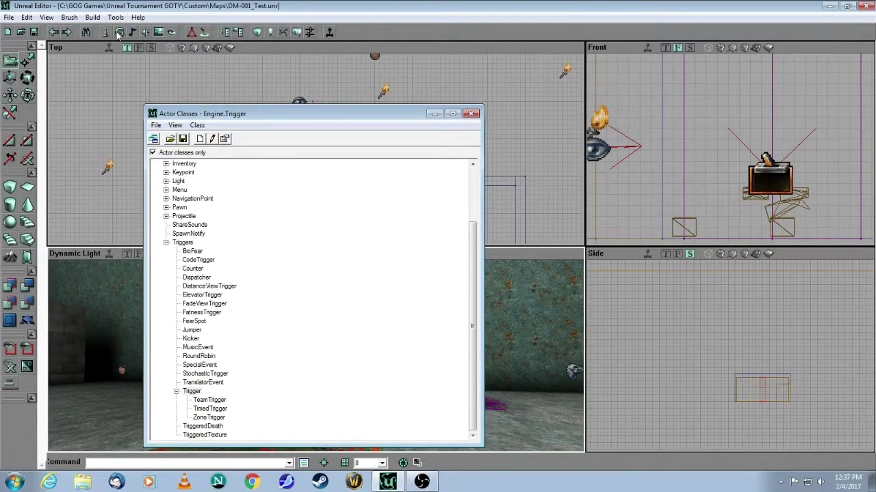
{"action": "left_click", "coordinate": [182, 244]}
{"action": "left_click", "coordinate": [193, 278]}
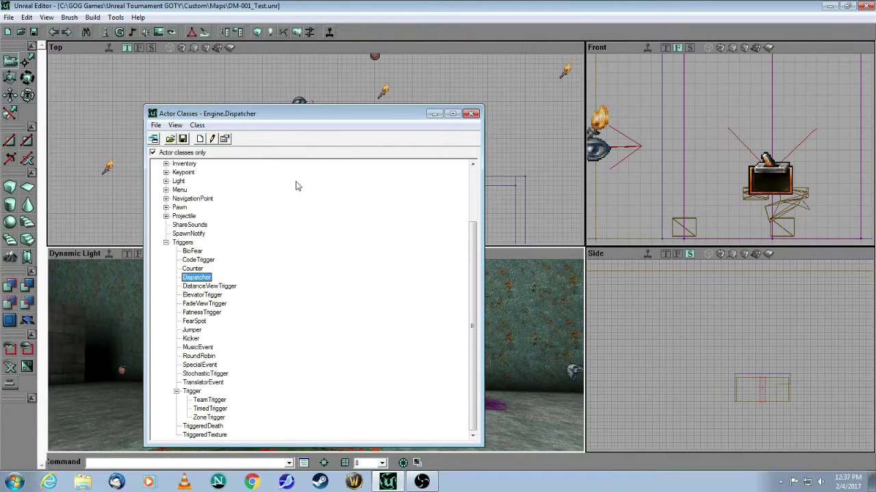
{"action": "left_click", "coordinate": [467, 114]}
{"action": "left_click", "coordinate": [223, 152]}
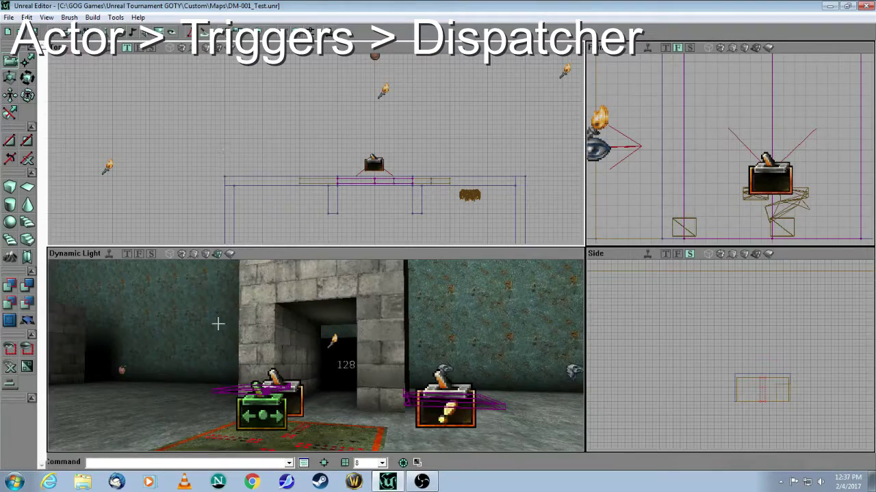
- Open the properties of the low mover brush beside the concrete wall and check its event and tag settings
{"action": "left_click_drag", "start_coordinate": [243, 386], "coordinate": [321, 342]}
{"action": "right_click_drag", "start_coordinate": [322, 342], "coordinate": [322, 376]}
{"action": "left_click_drag", "start_coordinate": [264, 420], "coordinate": [263, 376]}
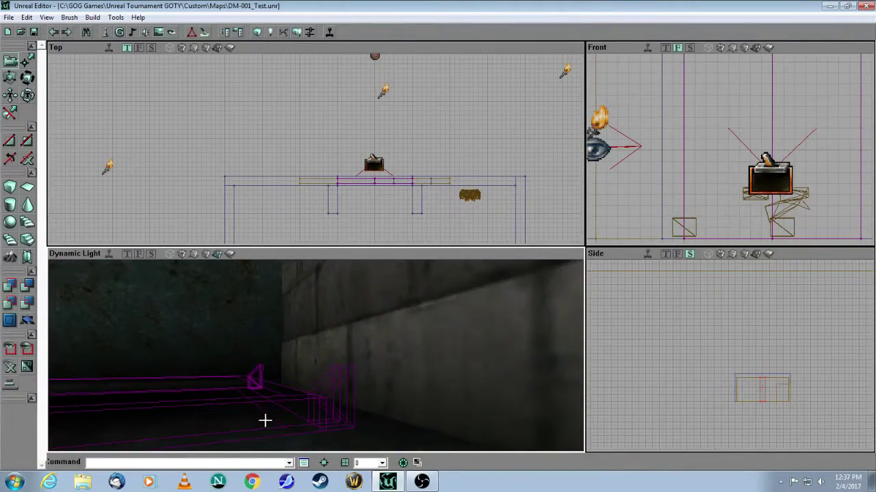
{"action": "left_click", "coordinate": [324, 410]}
{"action": "right_click", "coordinate": [325, 410]}
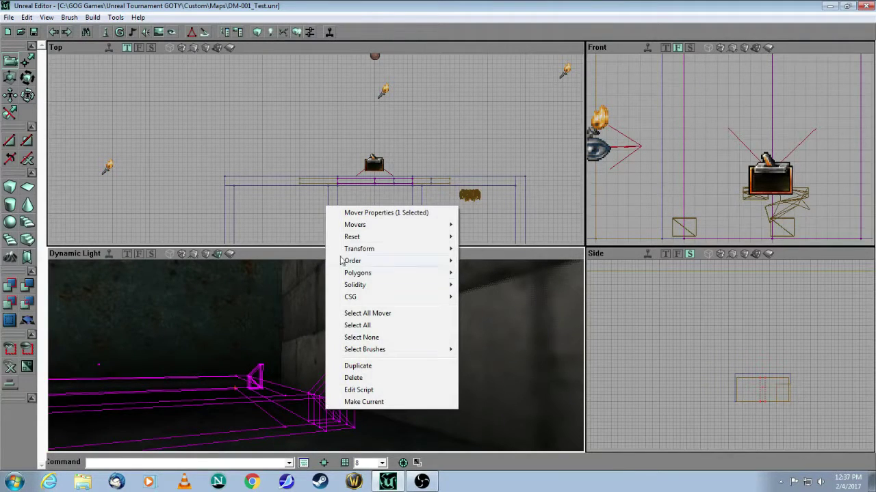
{"action": "left_click", "coordinate": [353, 214]}
{"action": "left_click", "coordinate": [518, 114]}
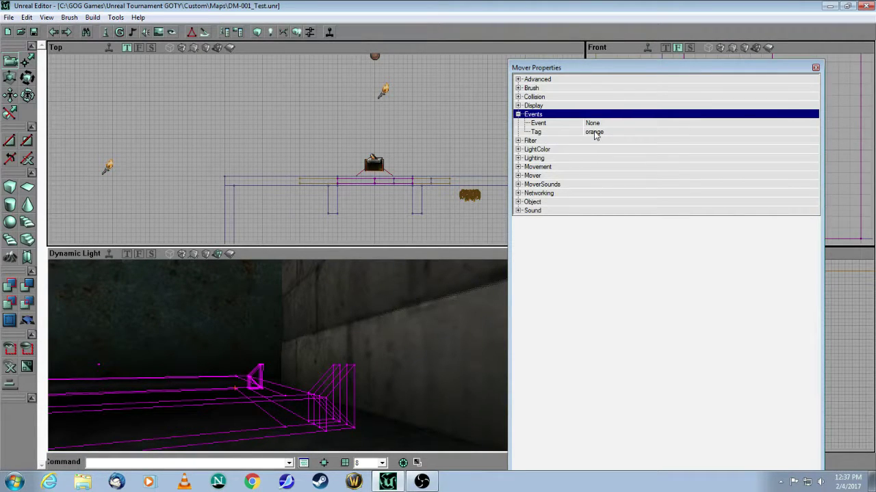
- Review the mover's InitialState and its movement and timing options, then close its properties
{"action": "left_click", "coordinate": [518, 203]}
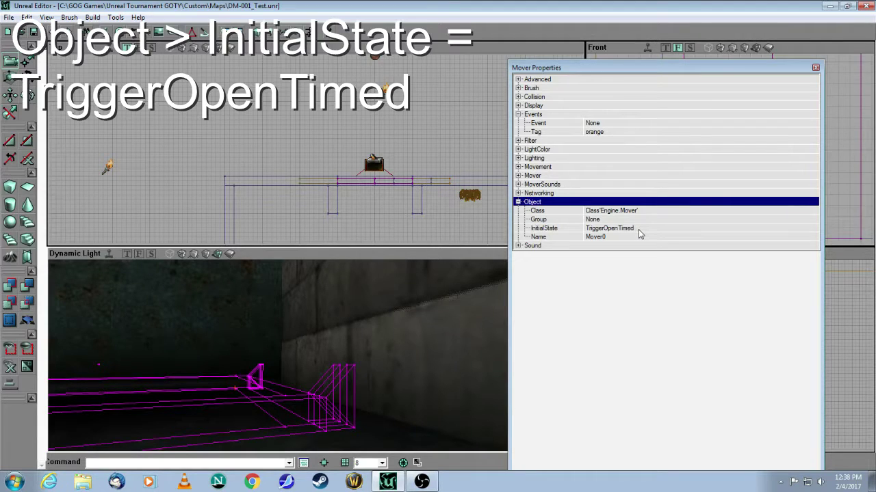
{"action": "left_click", "coordinate": [554, 168]}
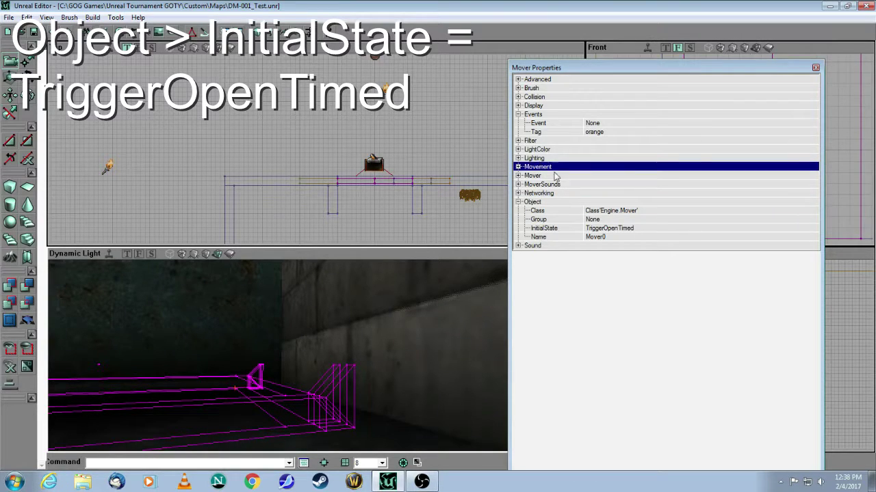
{"action": "left_click", "coordinate": [518, 176]}
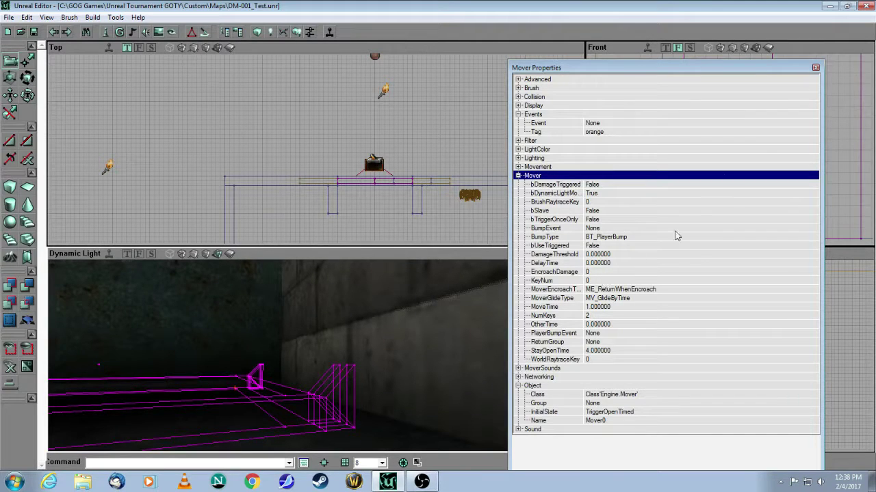
{"action": "left_click", "coordinate": [815, 67]}
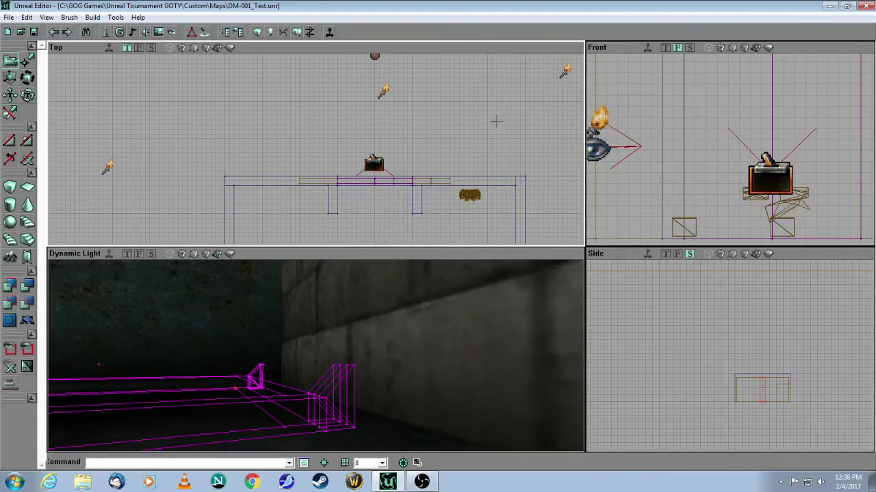
- Open the SpecialEvent actor's properties and check its message and sound settings, comparing the sound with the Announcer sound package
{"action": "left_click_drag", "start_coordinate": [363, 330], "coordinate": [296, 359]}
{"action": "left_click", "coordinate": [261, 368]}
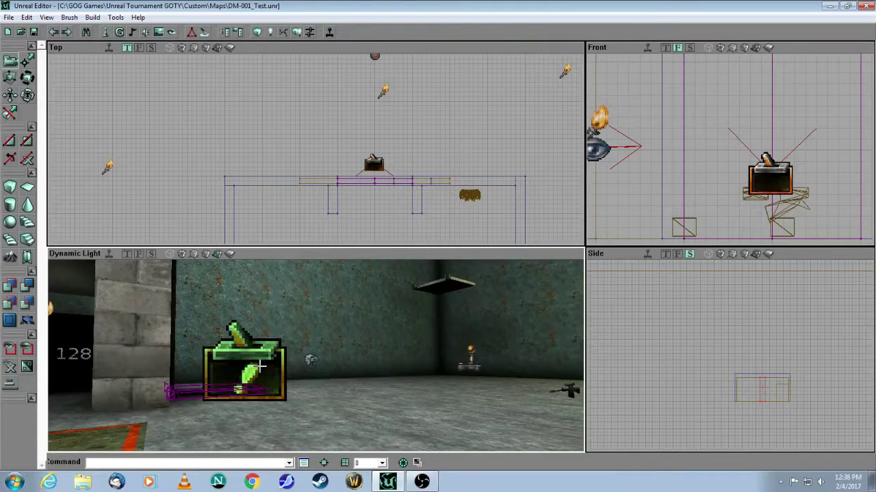
{"action": "right_click", "coordinate": [260, 367]}
{"action": "left_click", "coordinate": [277, 169]}
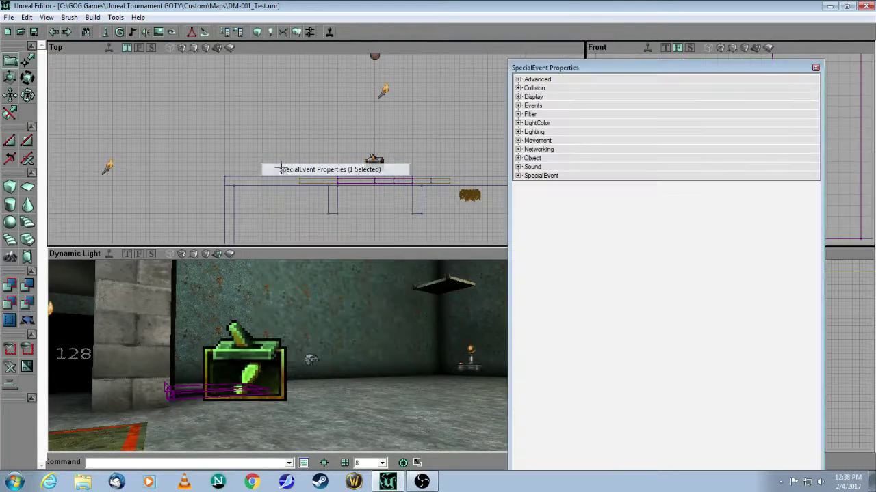
{"action": "left_click", "coordinate": [518, 176]}
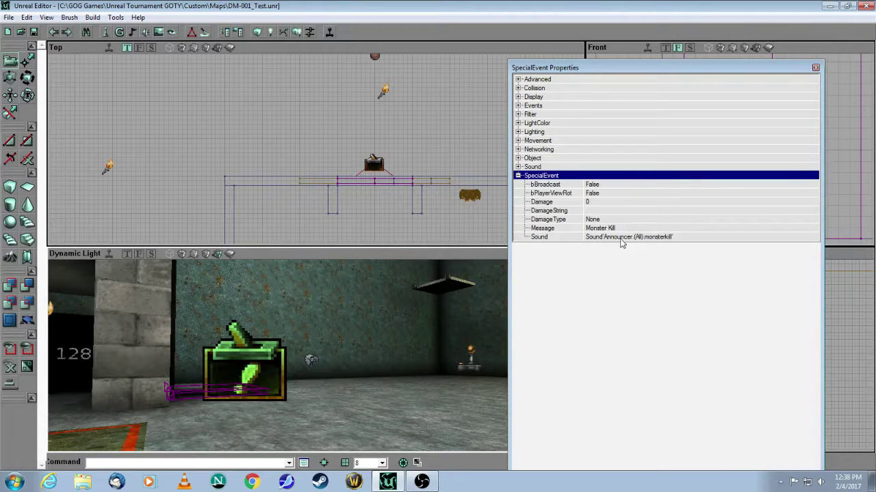
{"action": "left_click", "coordinate": [145, 32]}
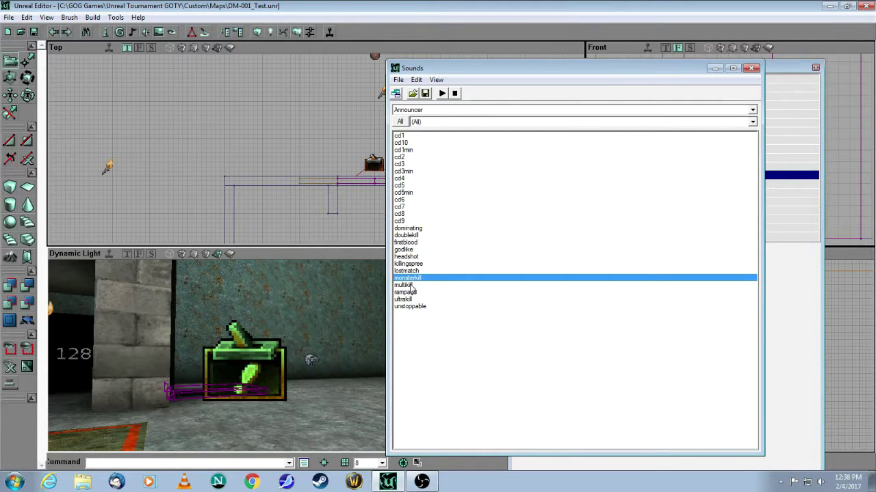
{"action": "left_click", "coordinate": [751, 68]}
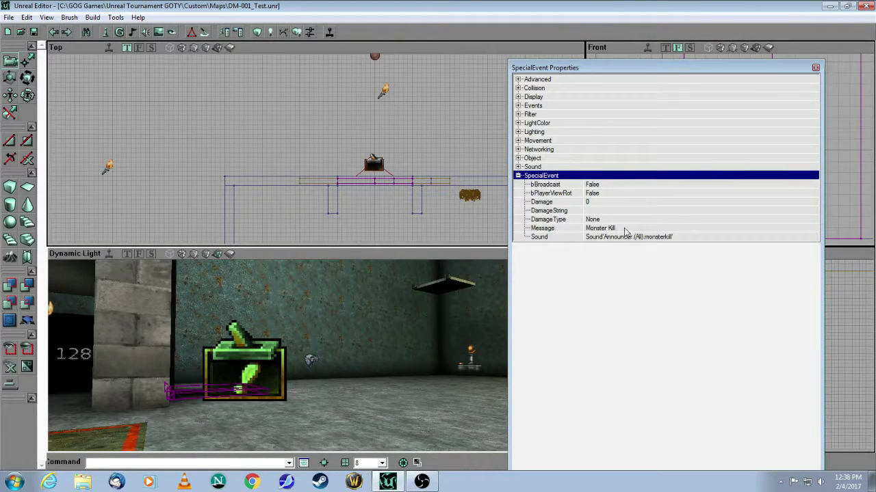
- Check the SpecialEvent actor's tag and InitialState, then close its properties
{"action": "left_click", "coordinate": [518, 106]}
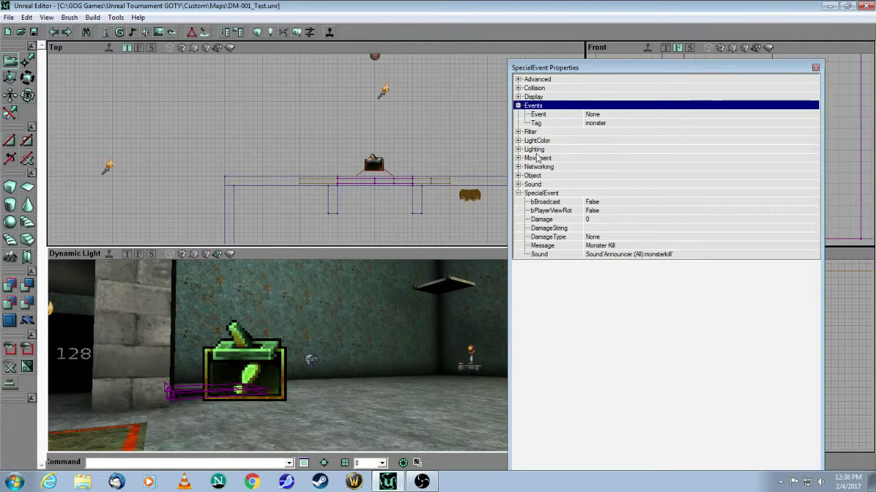
{"action": "left_click", "coordinate": [518, 176]}
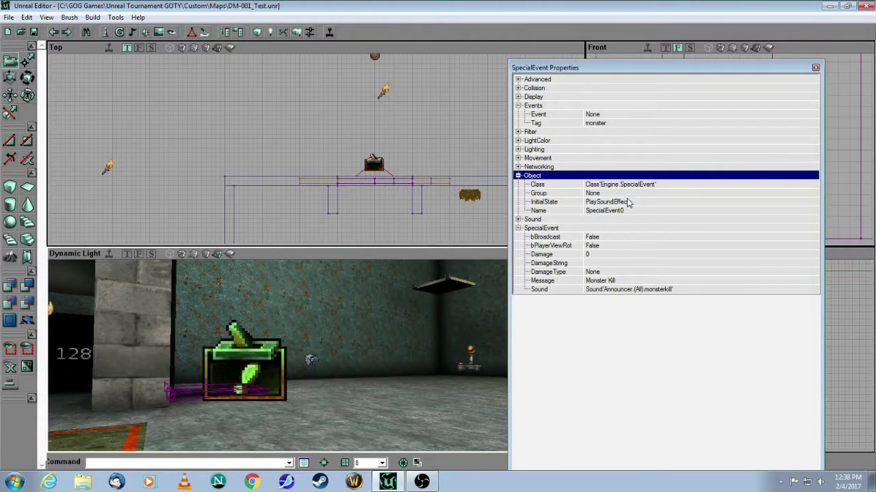
{"action": "left_click", "coordinate": [816, 69]}
- Select the SpecialEvent, Trigger and Dispatcher actors in turn to identify them near the stone doorway
{"action": "left_click_drag", "start_coordinate": [347, 302], "coordinate": [294, 383]}
{"action": "mouse_move", "coordinate": [257, 342]}
{"action": "left_mouse_down"}
{"action": "mouse_move", "coordinate": [232, 318]}
{"action": "mouse_move", "coordinate": [267, 369]}
{"action": "mouse_move", "coordinate": [257, 342]}
{"action": "left_mouse_up"}
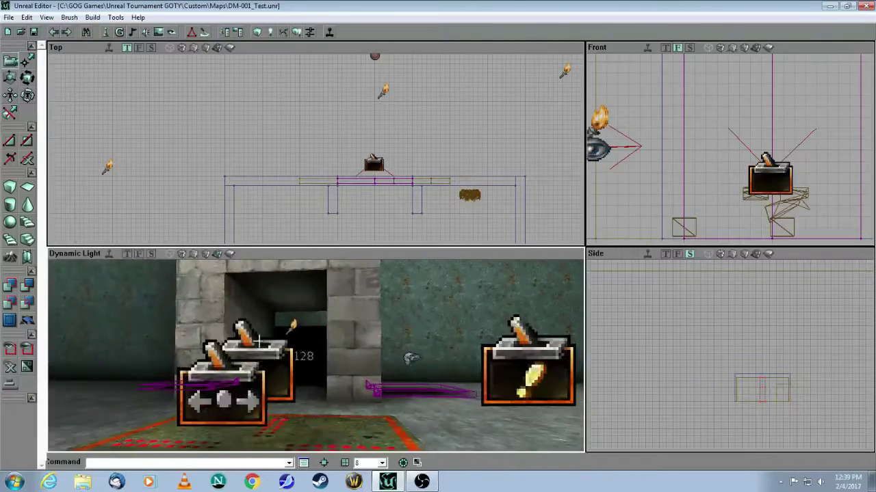
{"action": "left_click", "coordinate": [510, 373]}
{"action": "left_click", "coordinate": [248, 352]}
{"action": "left_click", "coordinate": [273, 357]}
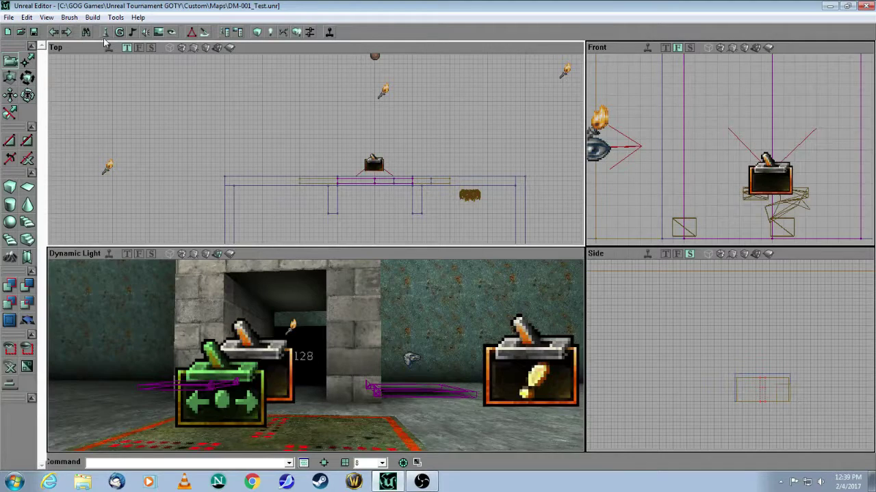
- Locate the SpecialEvent class under Triggers in the actor class list, then close the list
{"action": "left_click", "coordinate": [105, 32]}
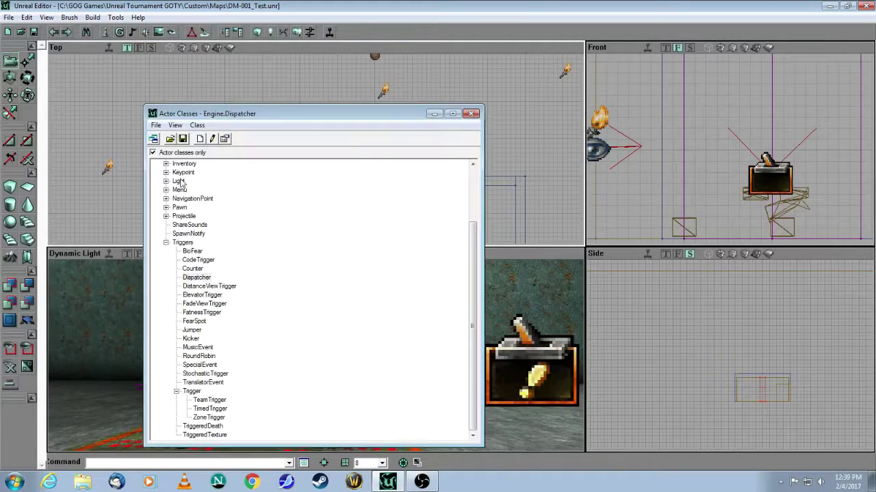
{"action": "left_click", "coordinate": [183, 243]}
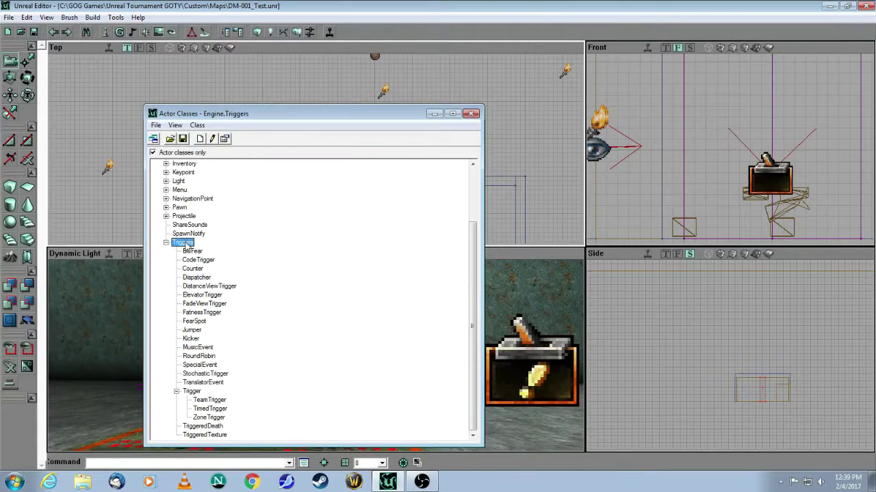
{"action": "left_click", "coordinate": [200, 365]}
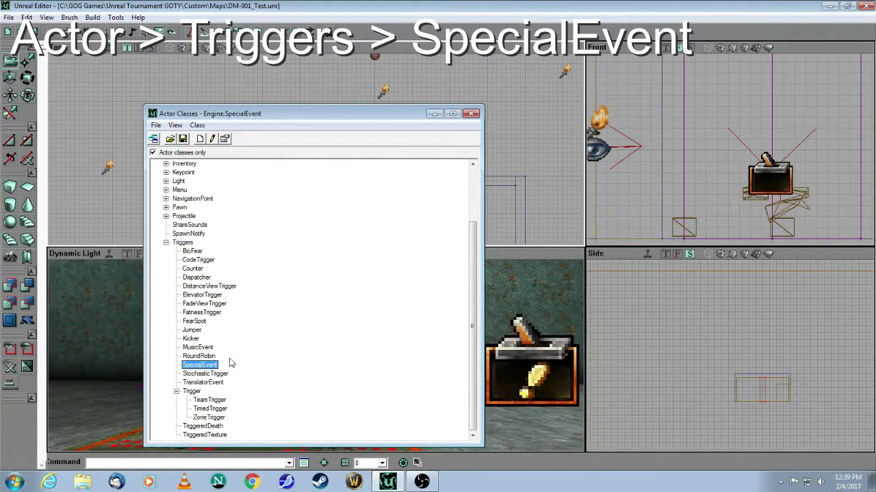
{"action": "left_click", "coordinate": [471, 114]}
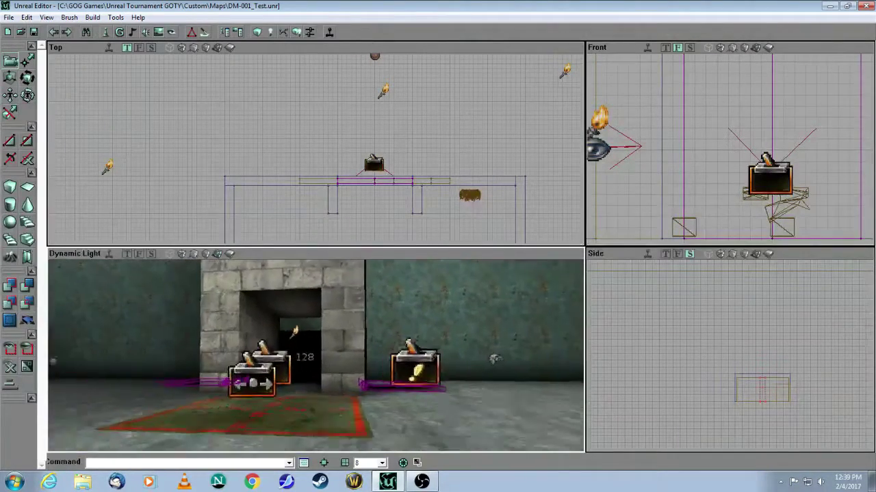
- Select the Trigger behind the Dispatcher and the SpecialEvent in turn, then clear the selection and view the whole setup
{"action": "left_click_drag", "start_coordinate": [252, 403], "coordinate": [251, 384]}
{"action": "left_click", "coordinate": [229, 391]}
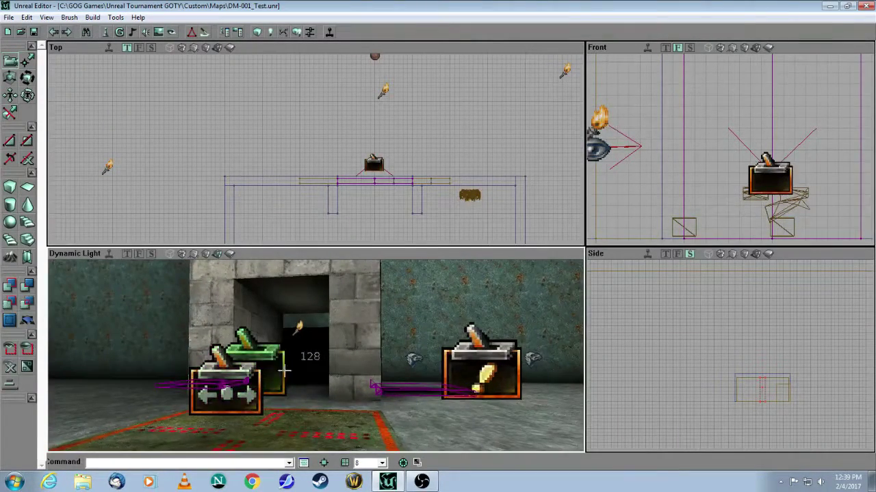
{"action": "left_click", "coordinate": [460, 370]}
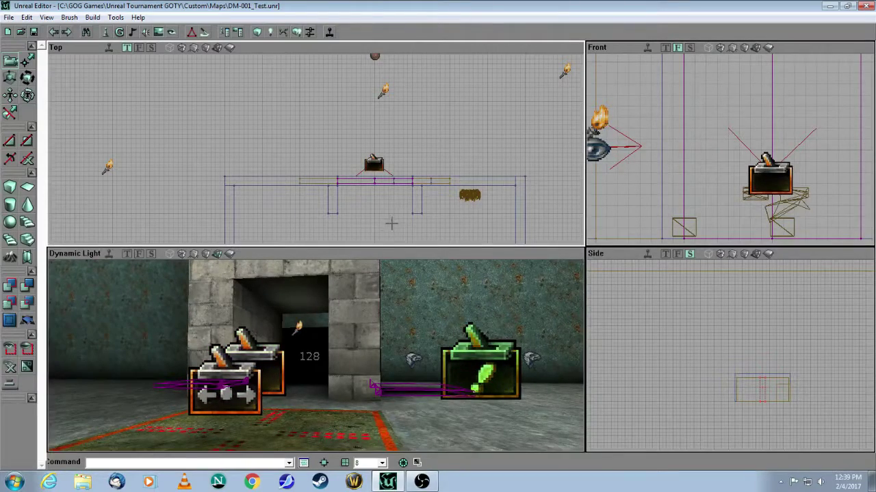
{"action": "left_click", "coordinate": [339, 418]}
{"action": "mouse_move", "coordinate": [339, 418]}
{"action": "left_mouse_down"}
{"action": "mouse_move", "coordinate": [339, 441]}
{"action": "mouse_move", "coordinate": [338, 417]}
{"action": "mouse_move", "coordinate": [322, 404]}
{"action": "mouse_move", "coordinate": [333, 409]}
{"action": "left_mouse_up"}
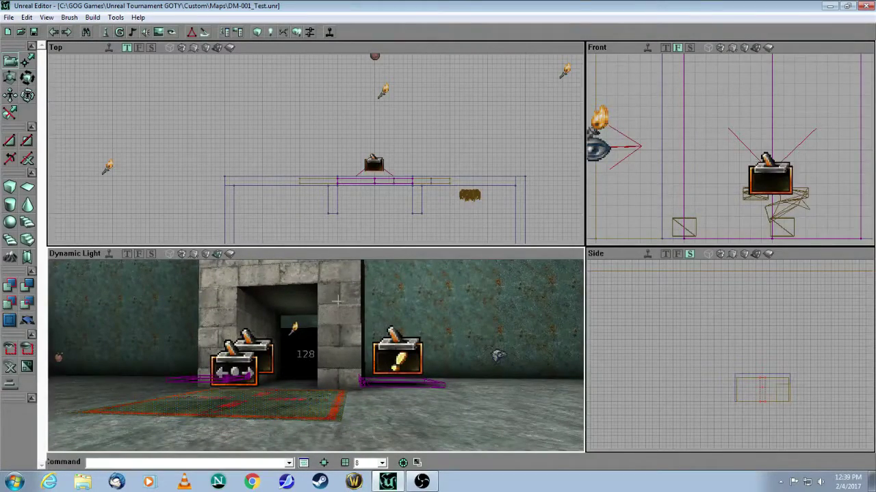
- Rebuild the map, launch it in the game and start the deathmatch for a play test
{"action": "left_click_drag", "start_coordinate": [330, 223], "coordinate": [332, 212]}
{"action": "left_click_drag", "start_coordinate": [339, 391], "coordinate": [320, 342]}
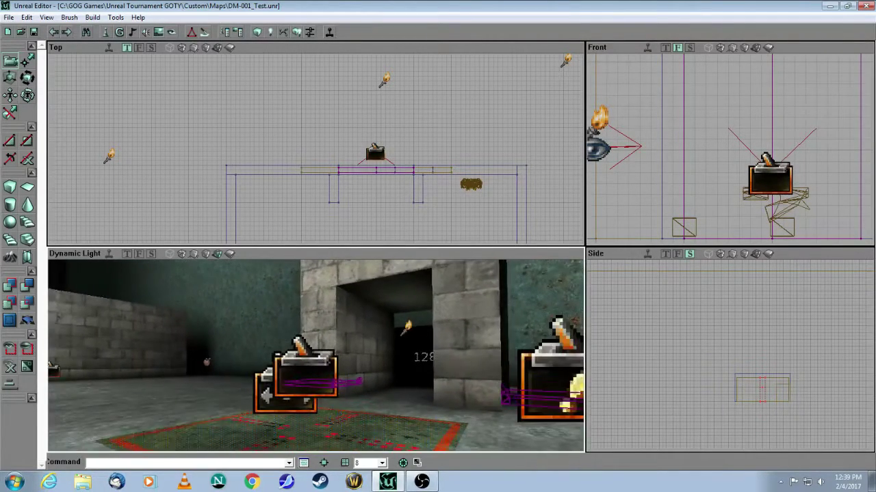
{"action": "left_click", "coordinate": [296, 32]}
{"action": "left_click", "coordinate": [331, 32]}
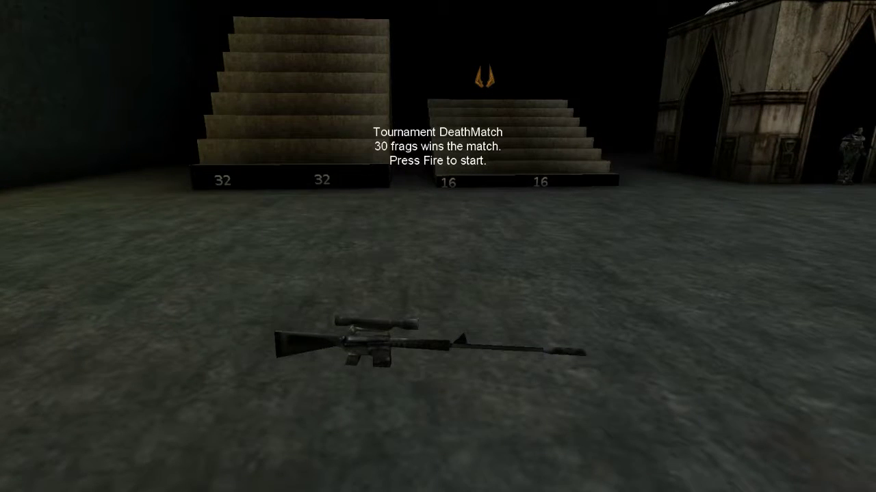
{"action": "left_click", "coordinate": [437, 247]}
{"action": "key", "text": "w"}
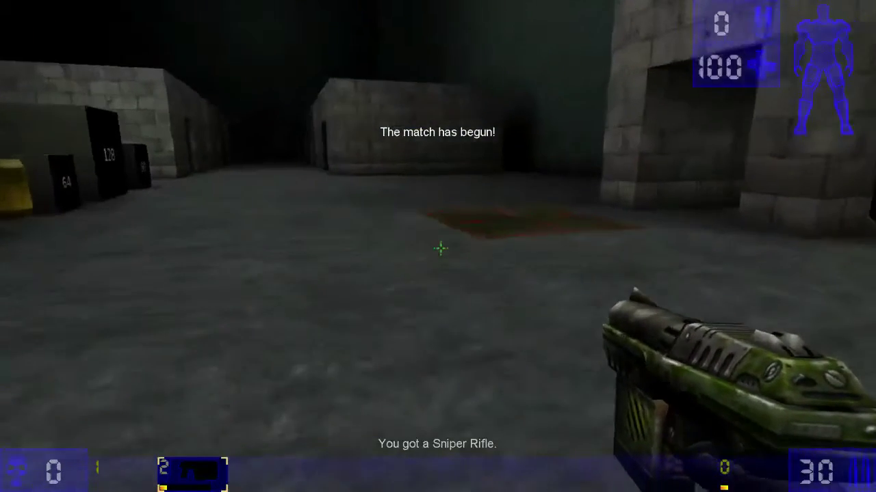
- Walk onto the red-edged floor pad by the stone doorway to fire the Dispatcher sequence, and back away from it
{"action": "key", "text": "w"}
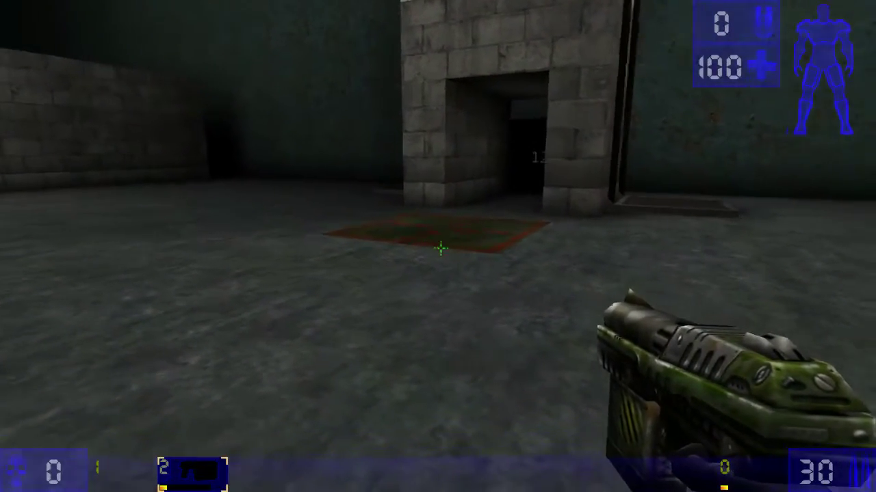
{"action": "key", "text": "w"}
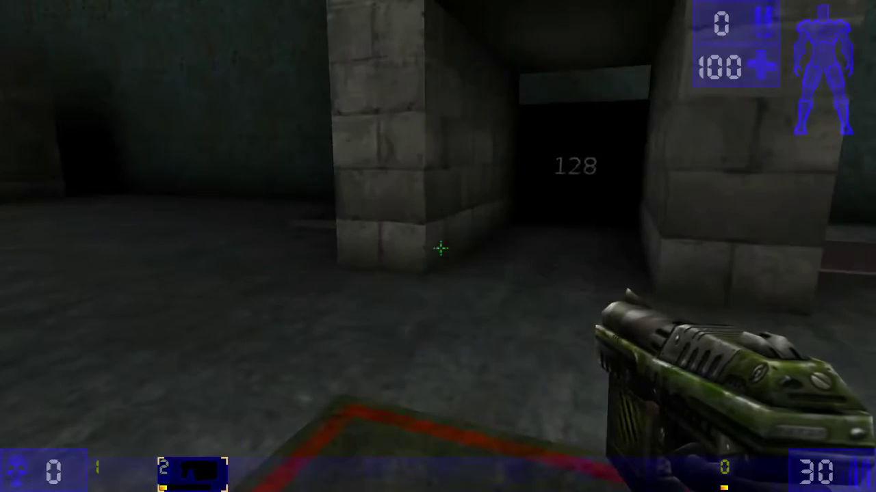
{"action": "key", "text": "w"}
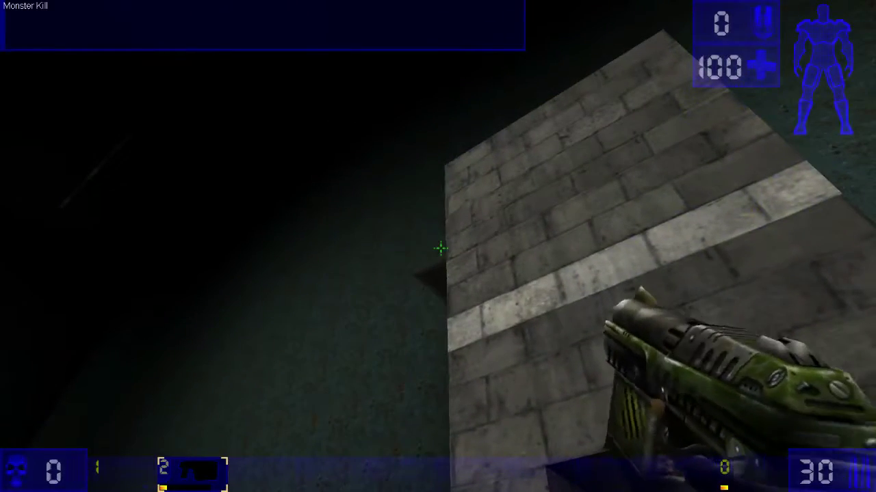
{"action": "key", "text": "w"}
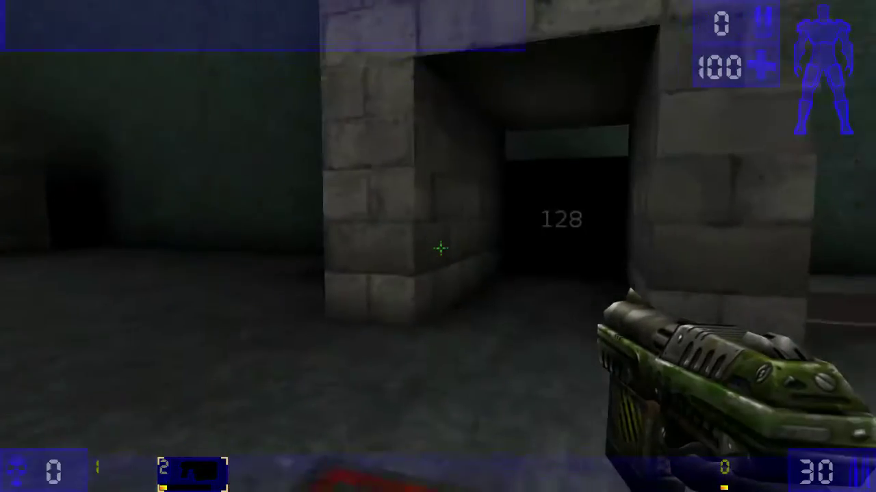
{"action": "key", "text": "s"}
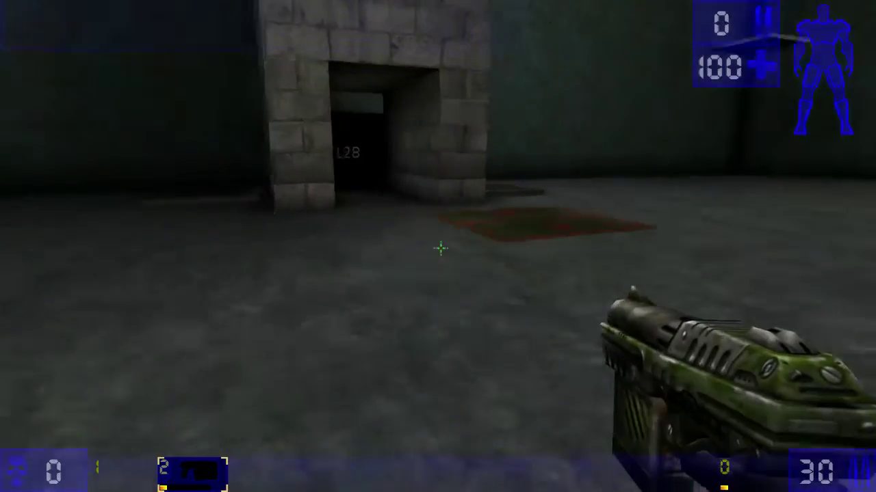
- Approach the floor pad again and step on it to retest the mover and the SpecialEvent
{"action": "key", "text": "a"}
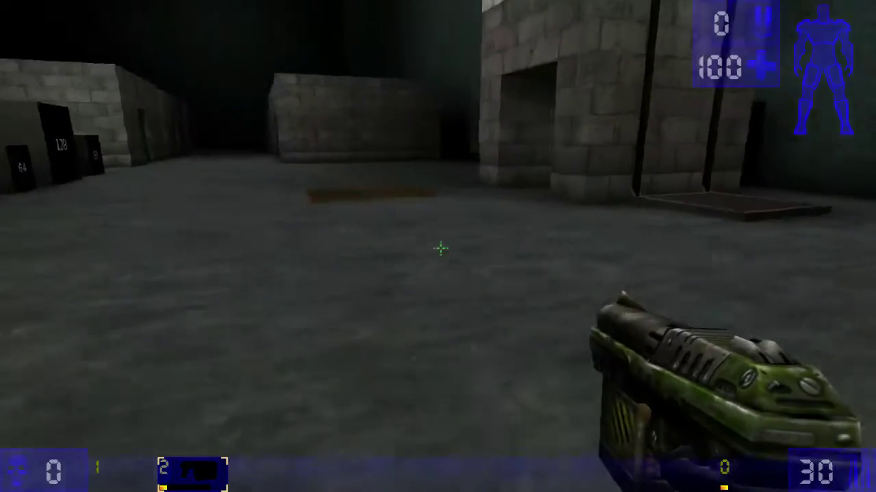
{"action": "key", "text": "a"}
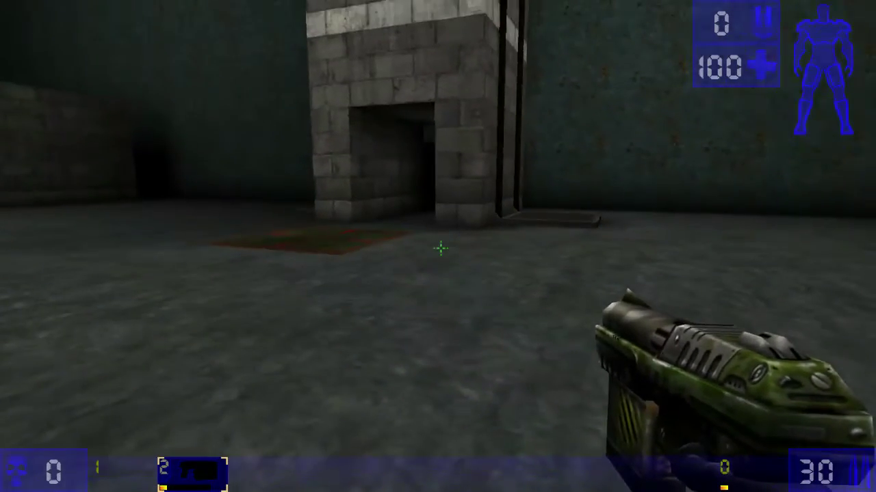
{"action": "key", "text": "w"}
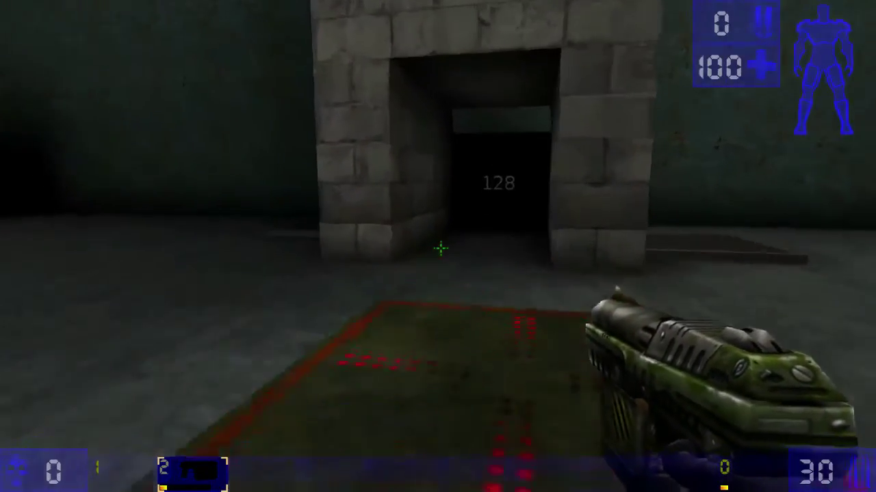
{"action": "key", "text": "w"}
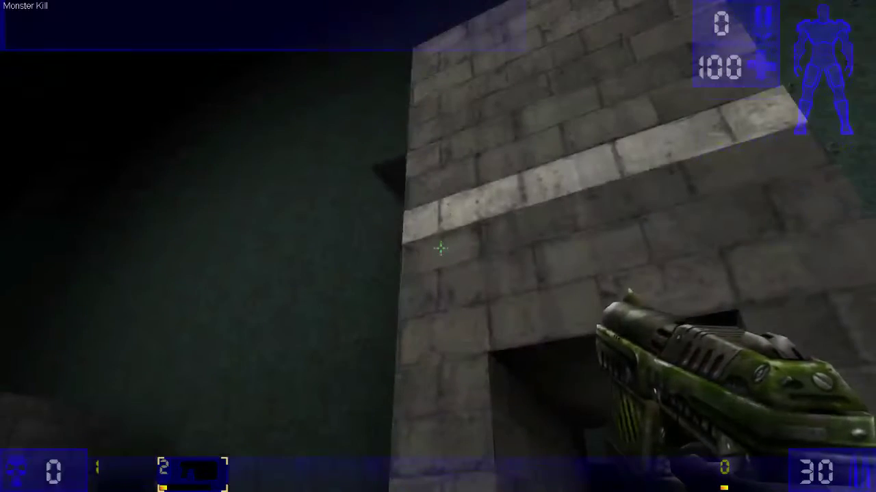
{"action": "key", "text": "w"}
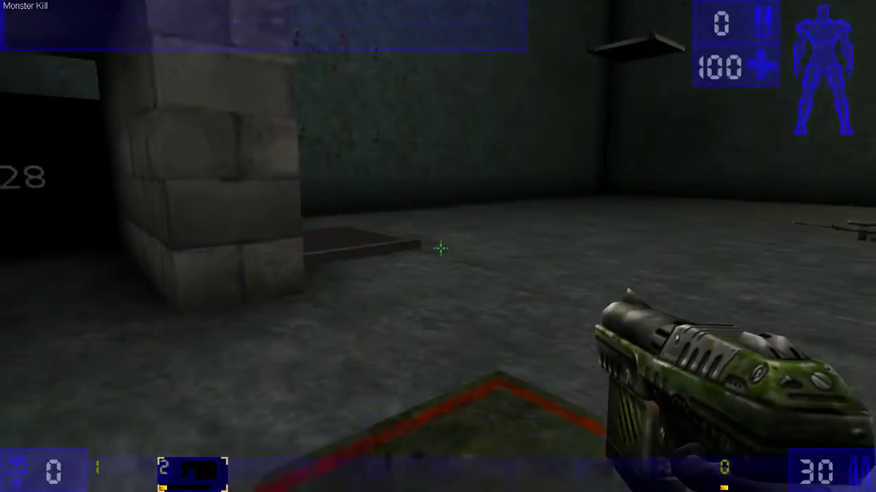
- Return to the editor, review the Dispatcher's OutDelays and OutEvents entries, and close its properties
{"action": "left_click_drag", "start_coordinate": [313, 411], "coordinate": [313, 385]}
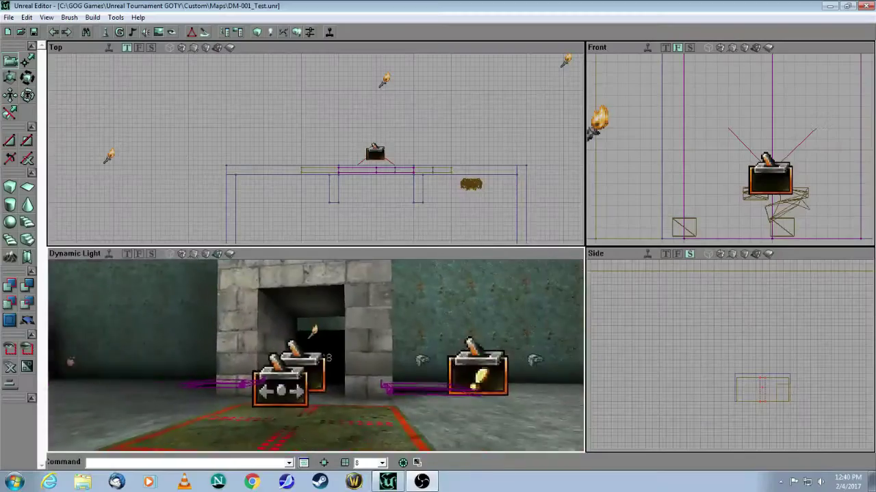
{"action": "right_click", "coordinate": [273, 402]}
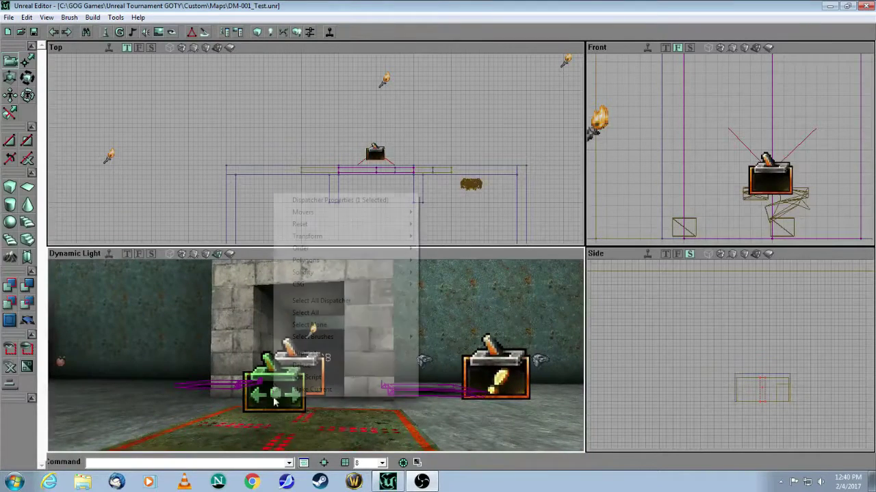
{"action": "left_click", "coordinate": [288, 201]}
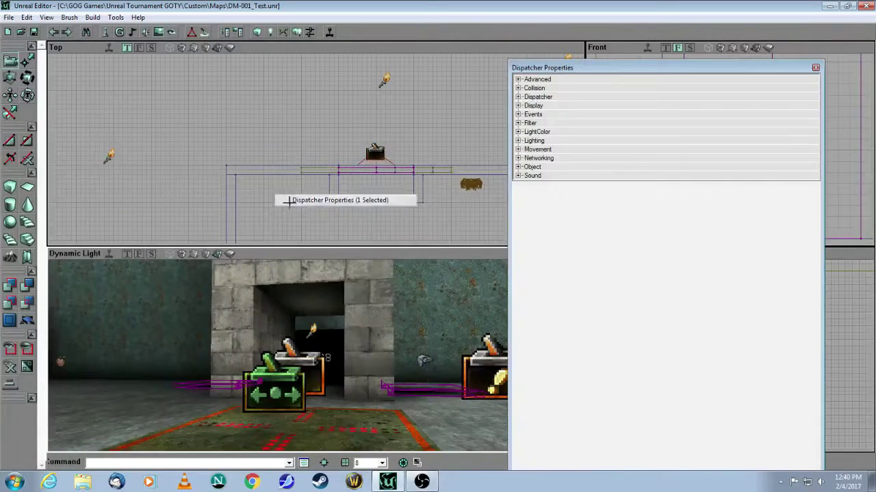
{"action": "left_click", "coordinate": [518, 97]}
{"action": "left_click", "coordinate": [524, 105]}
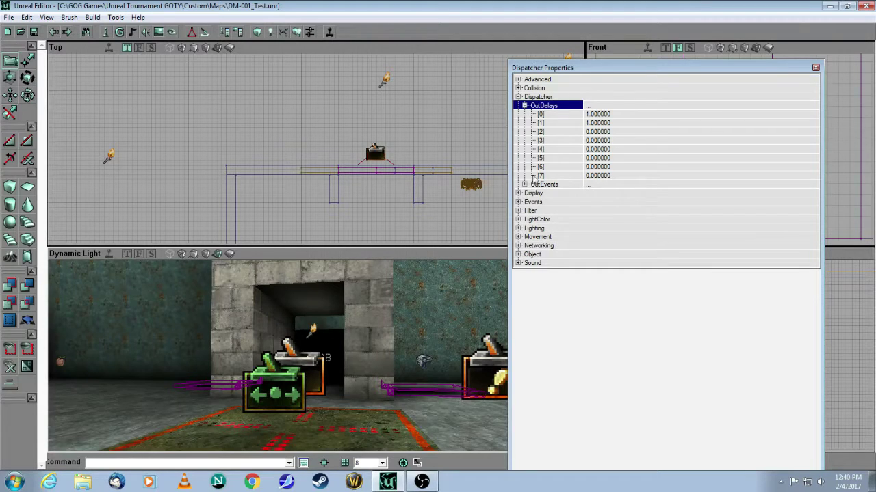
{"action": "left_click", "coordinate": [525, 185]}
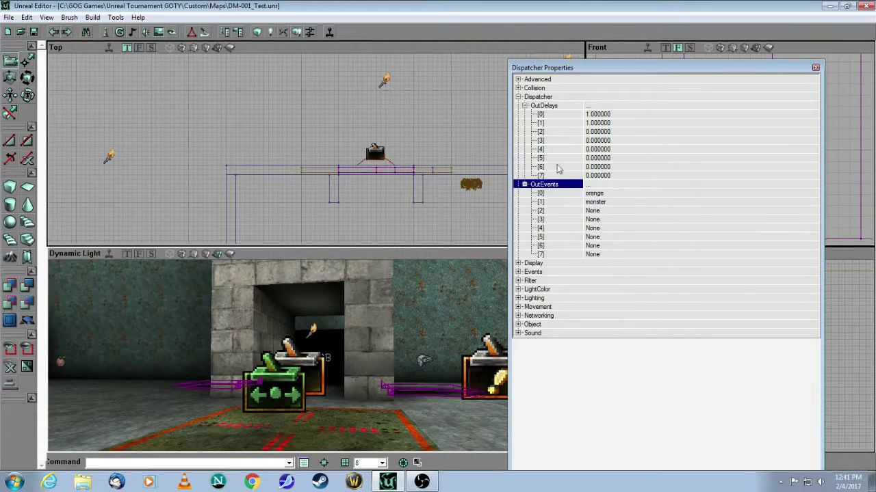
{"action": "left_click", "coordinate": [609, 253]}
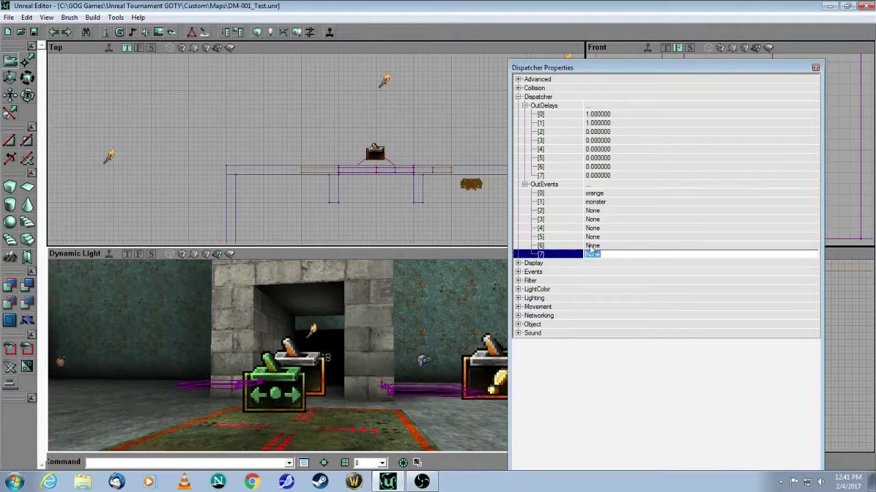
{"action": "left_click", "coordinate": [814, 68]}
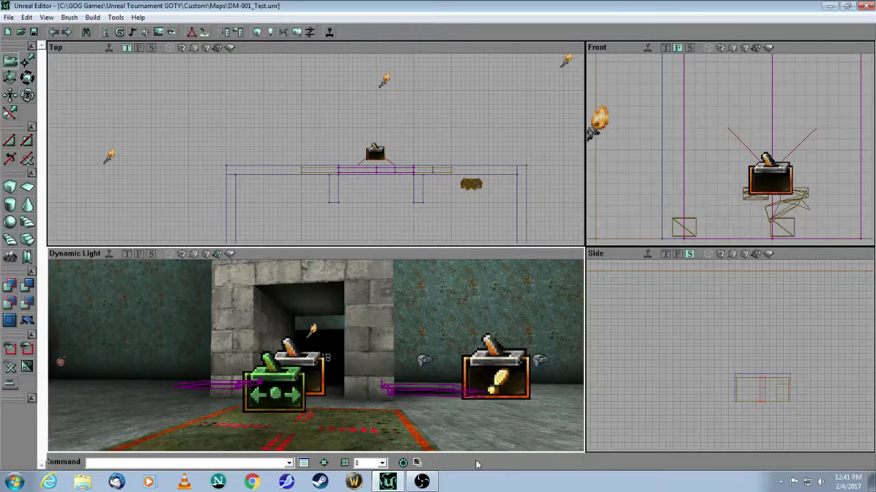
- Clear the selection and view the sliding-door room with its trigger and the Dispatcher setup from a distance
{"action": "left_click", "coordinate": [477, 197]}
{"action": "left_click_drag", "start_coordinate": [417, 364], "coordinate": [451, 355]}
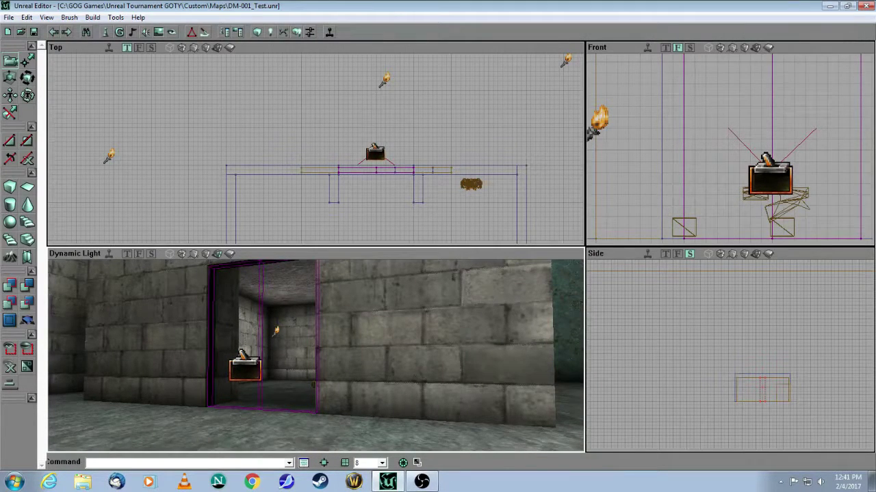
{"action": "left_click_drag", "start_coordinate": [315, 356], "coordinate": [444, 284]}
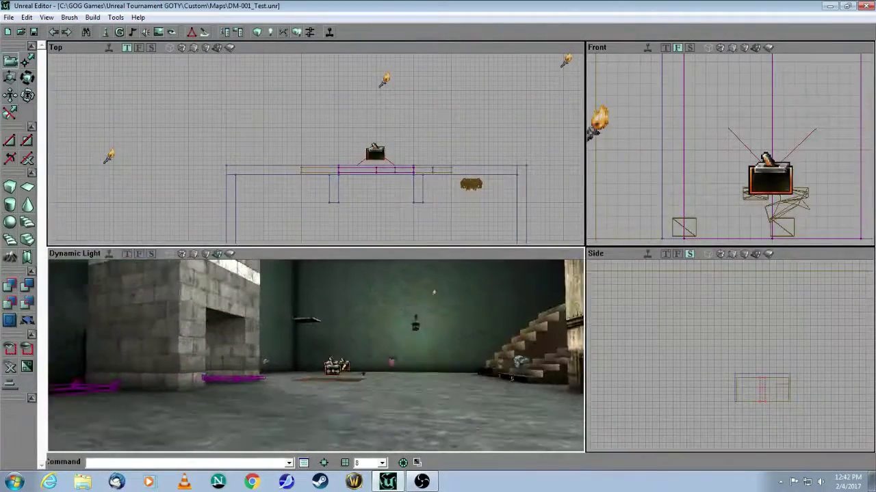